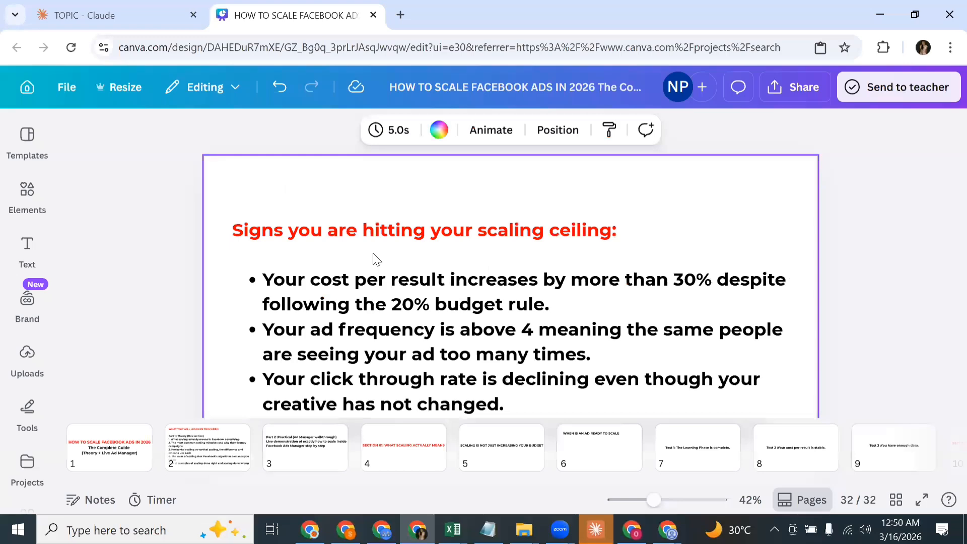
Step: Switch to Meta Ads Manager and clear the selected ad from the ad sets view
key("alt+Tab")
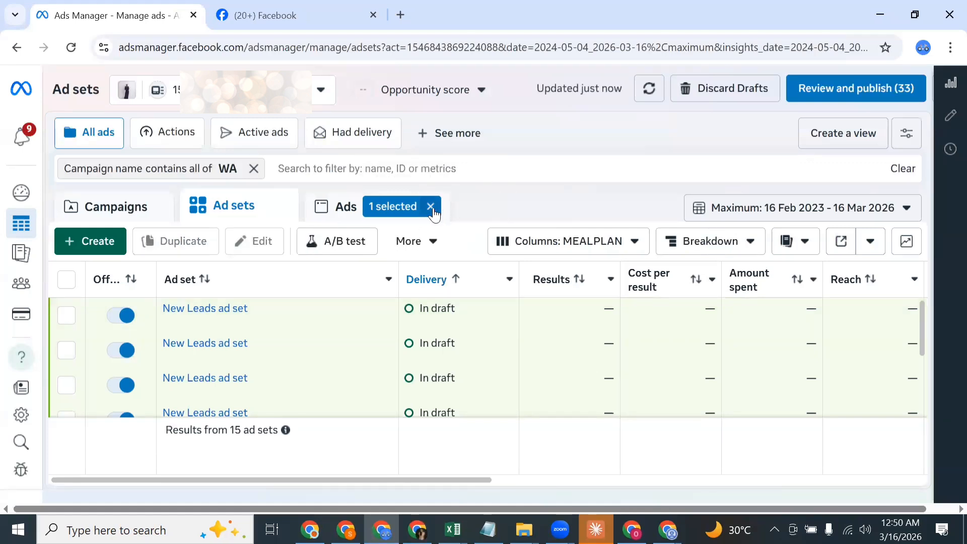
left_click(431, 206)
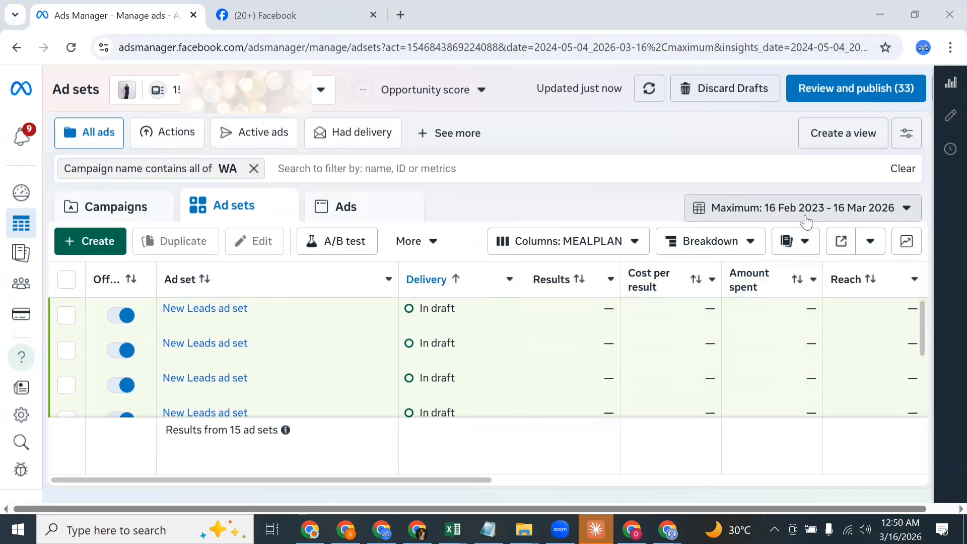
Step: Set the report date range to Last 7 days and Last 14 days in turn, and return it to Maximum
left_click(757, 214)
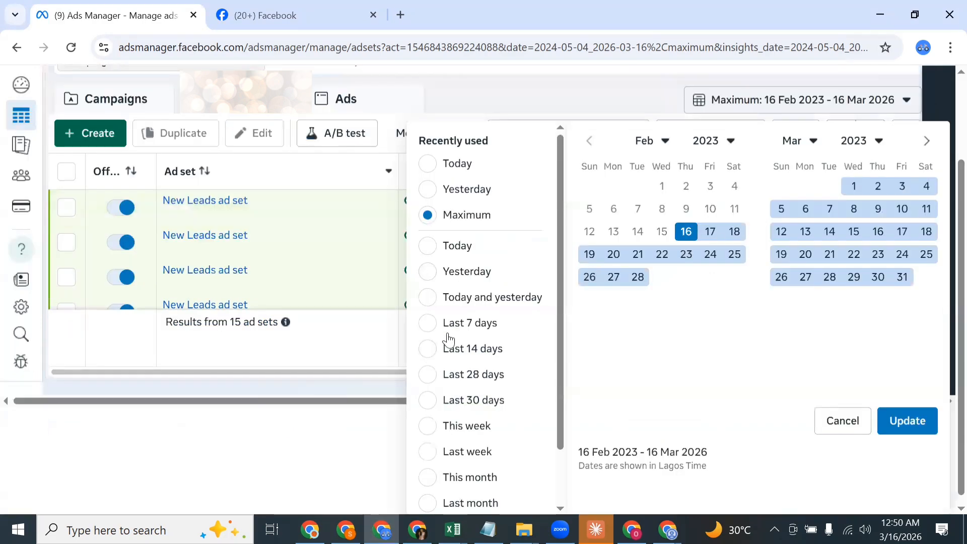
left_click(430, 326)
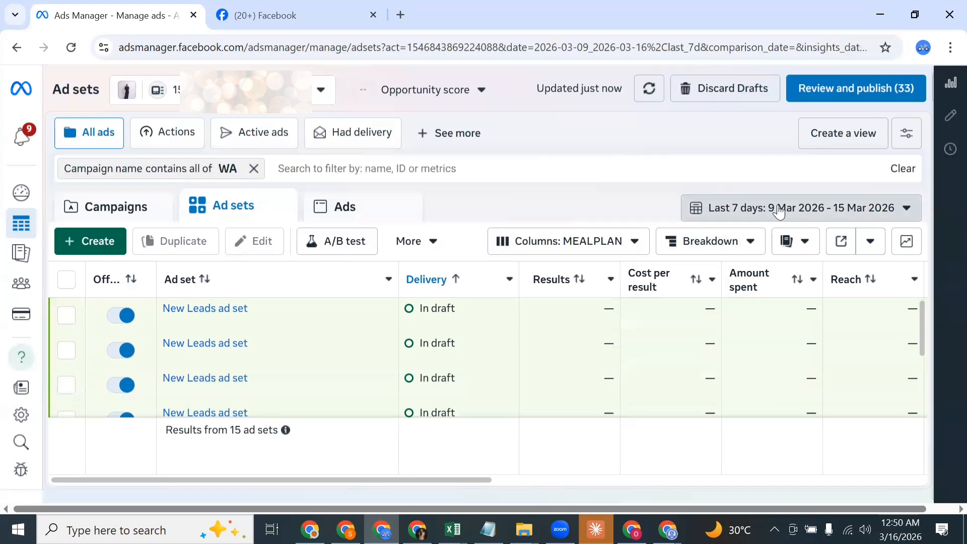
left_click(745, 212)
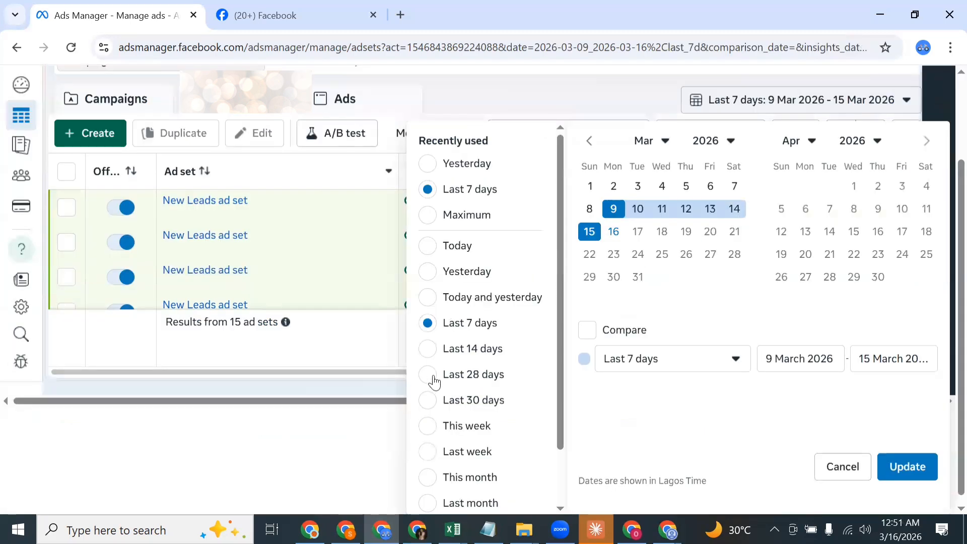
left_click(428, 350)
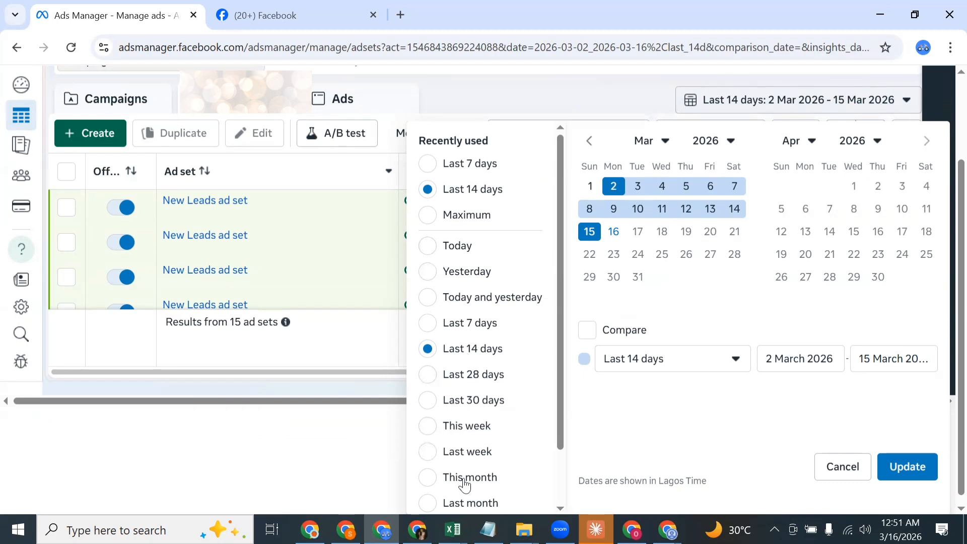
left_click(425, 222)
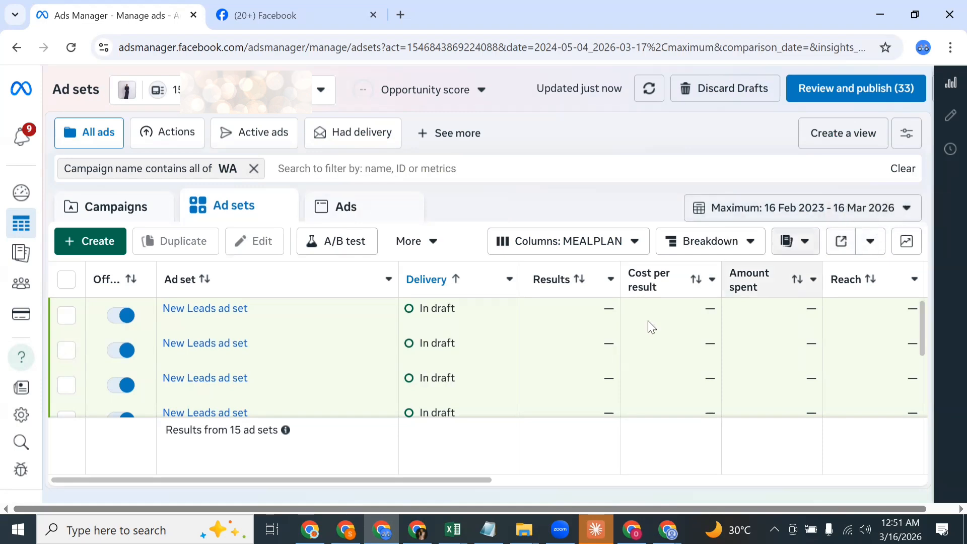
scroll(655, 355, "down", 1)
scroll(675, 361, "down", 5)
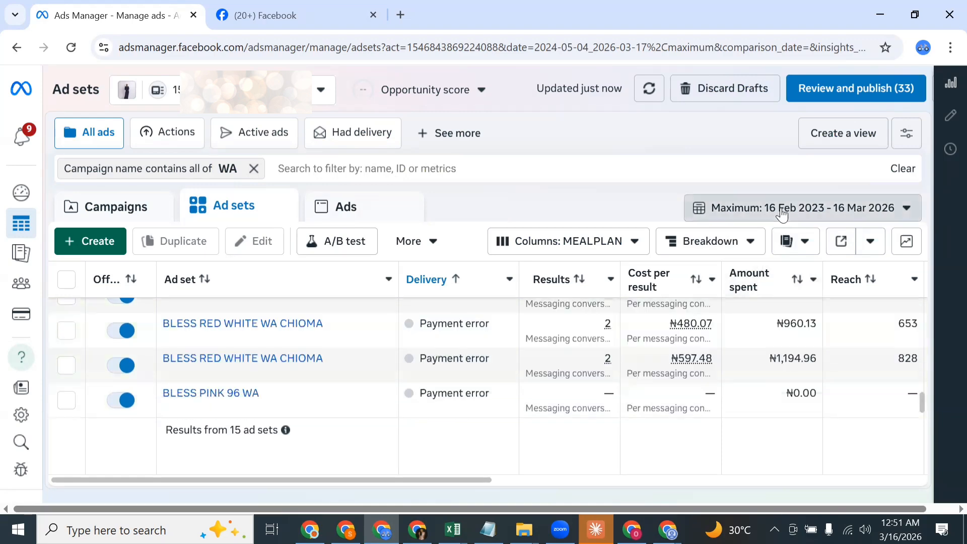
left_click(782, 214)
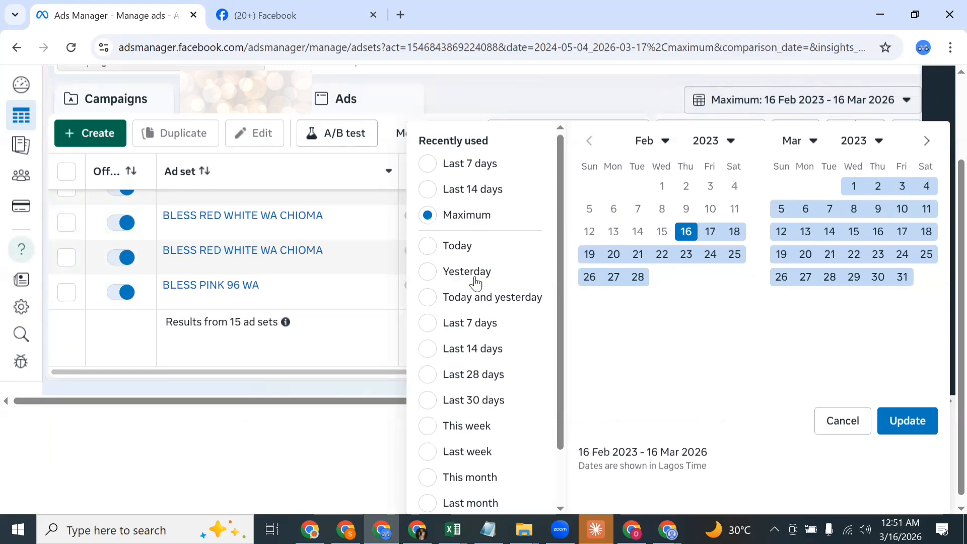
left_click(566, 103)
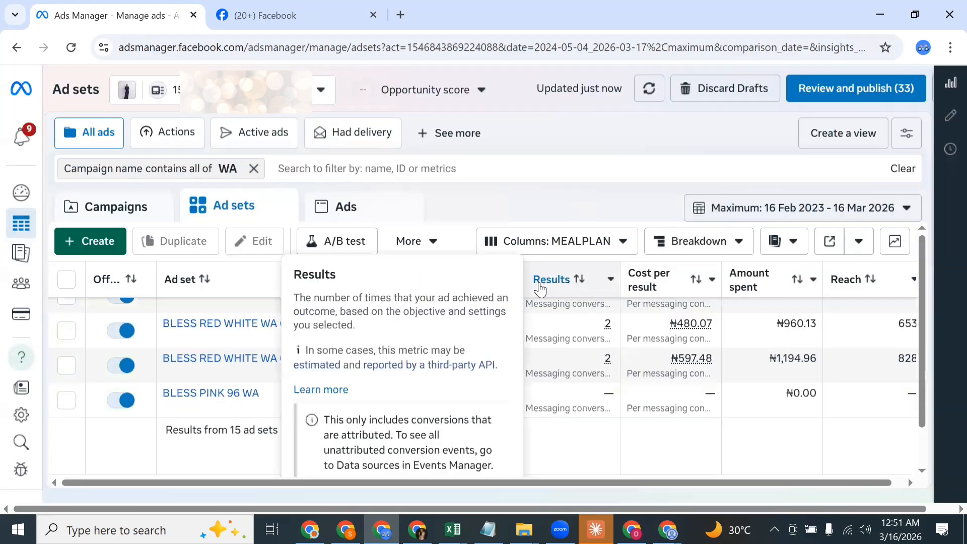
Step: Remove the filter for campaign names containing WA from the ad sets list
left_click(253, 168)
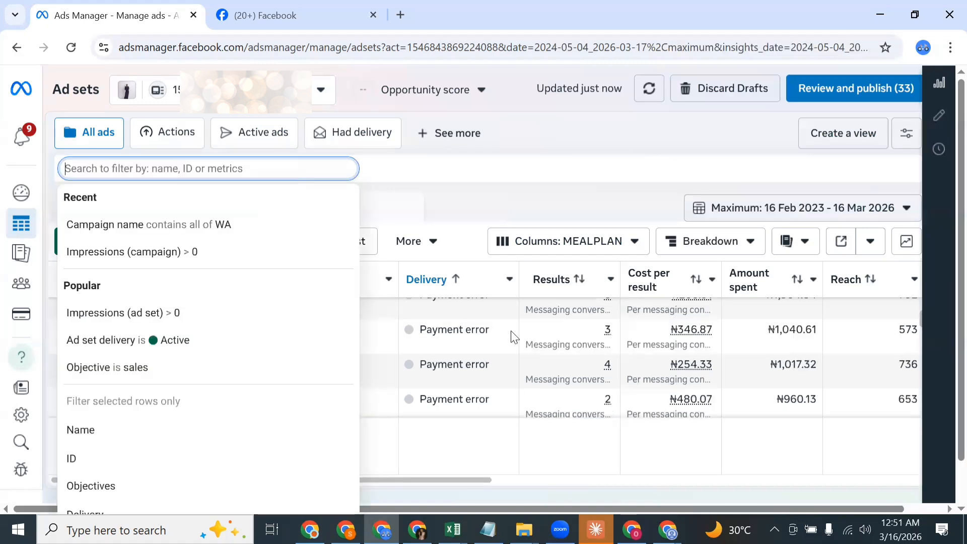
left_click(577, 142)
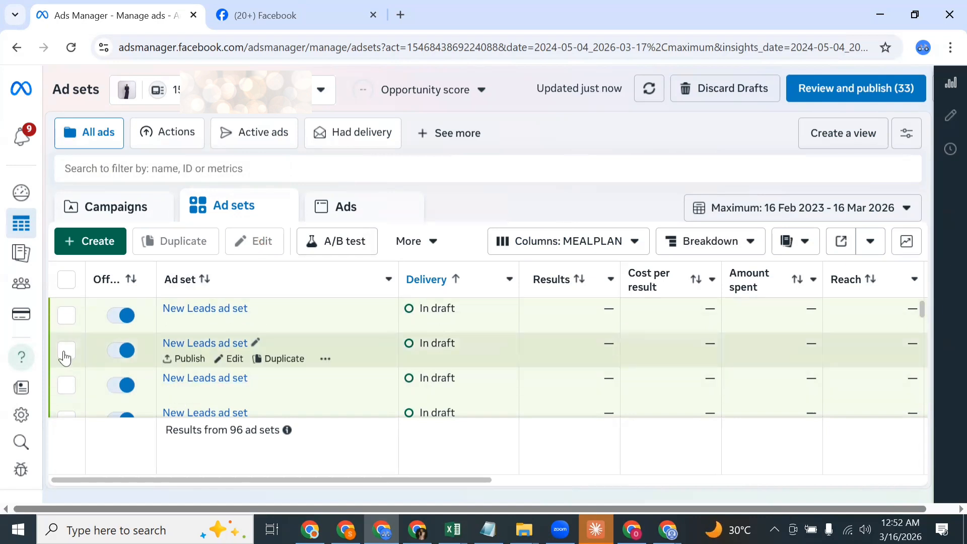
Step: Open the second New Leads draft ad set for editing at its budget and schedule settings
left_click(65, 353)
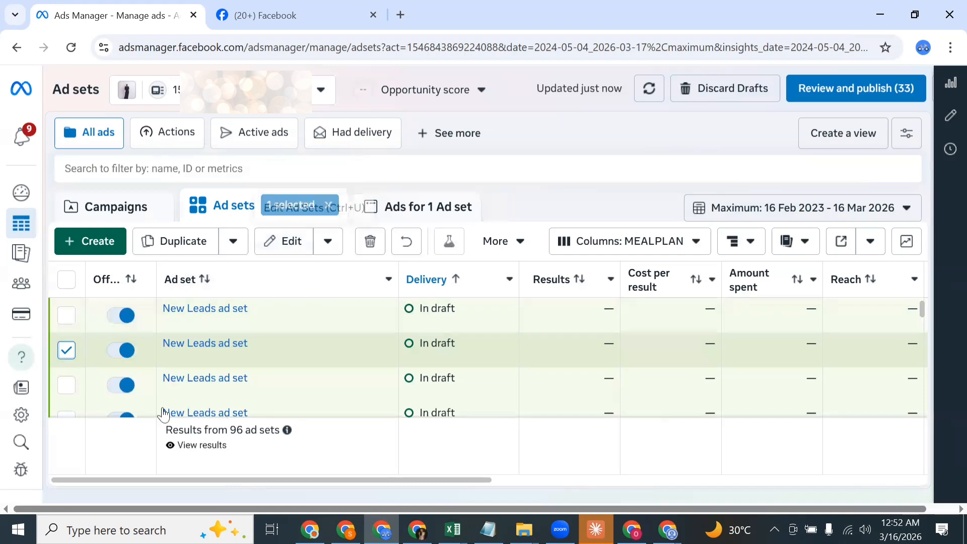
left_click(69, 356)
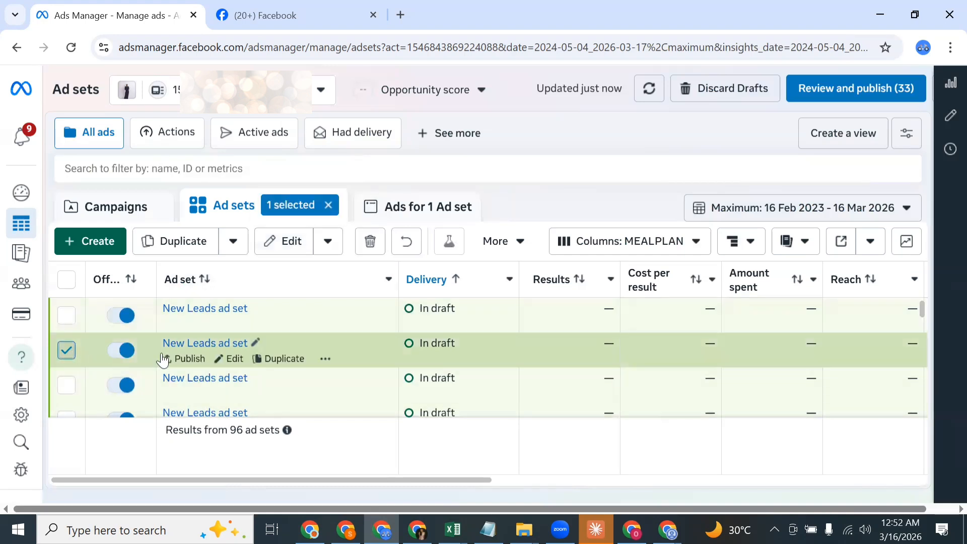
left_click(230, 360)
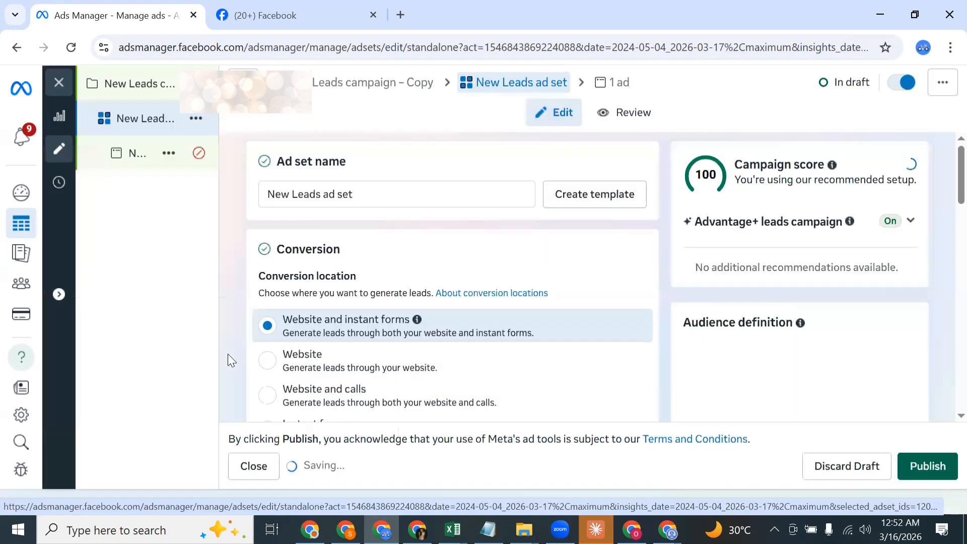
scroll(309, 324, "down", 8)
scroll(381, 332, "down", 12)
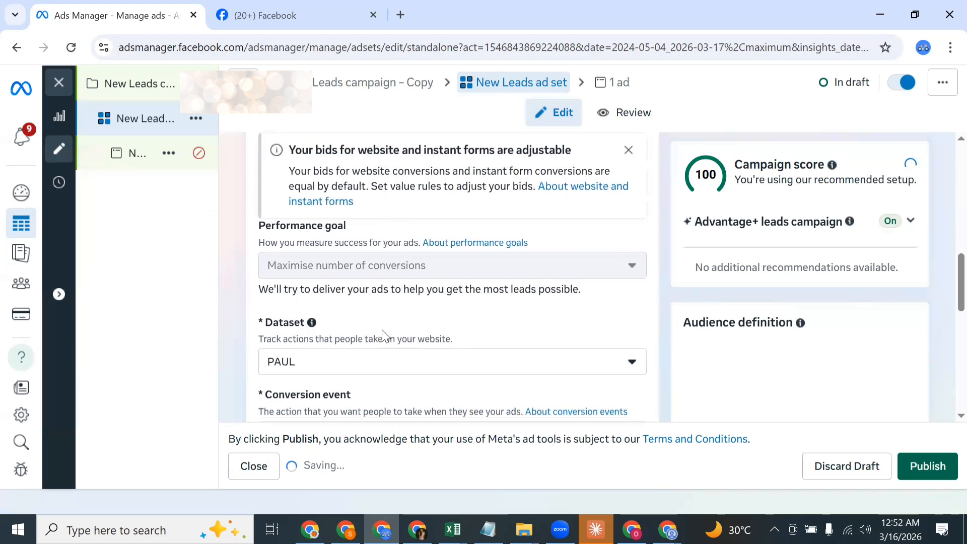
scroll(397, 322, "down", 4)
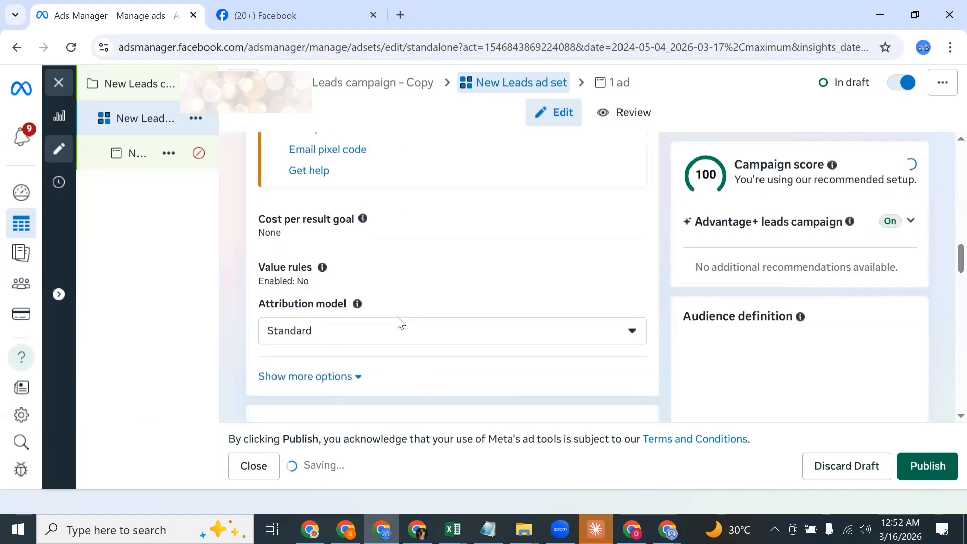
scroll(397, 324, "up", 15)
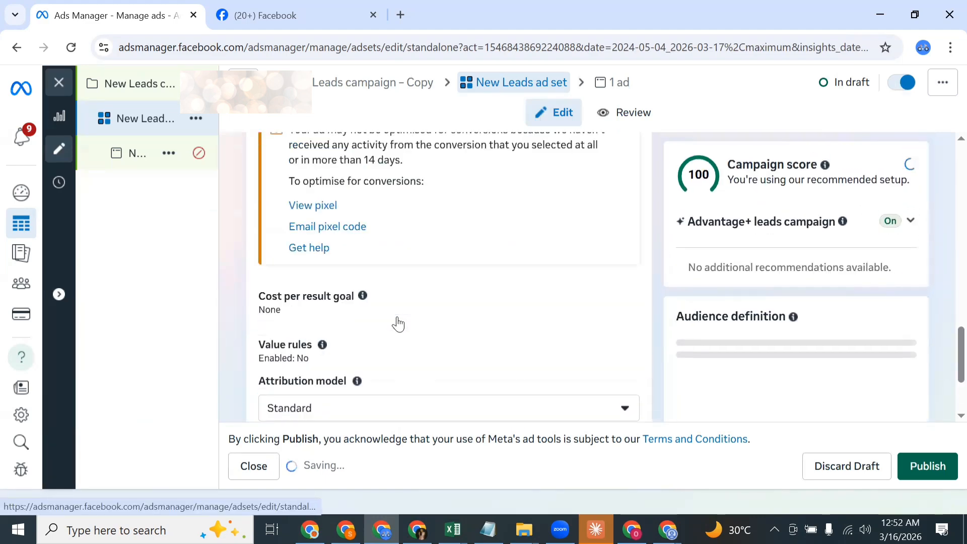
scroll(401, 328, "down", 15)
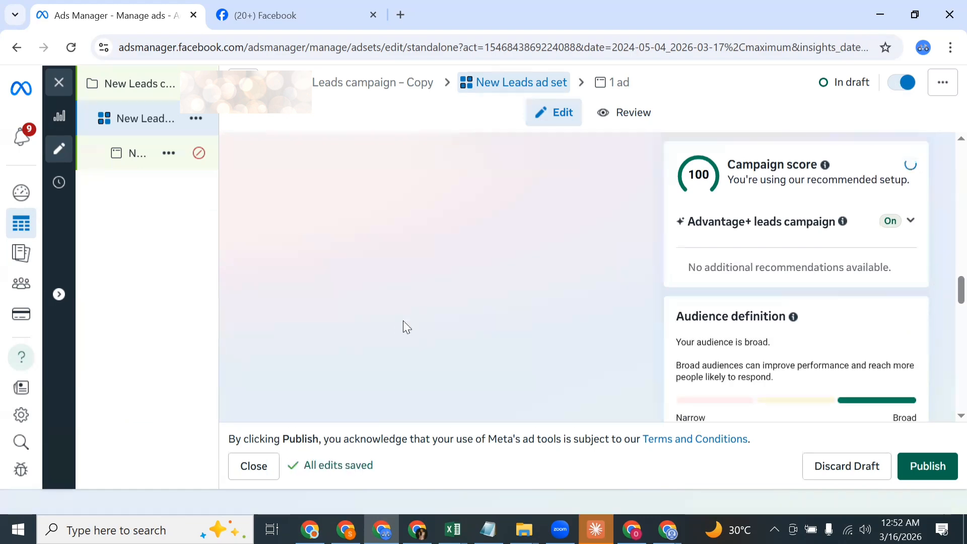
scroll(403, 322, "down", 5)
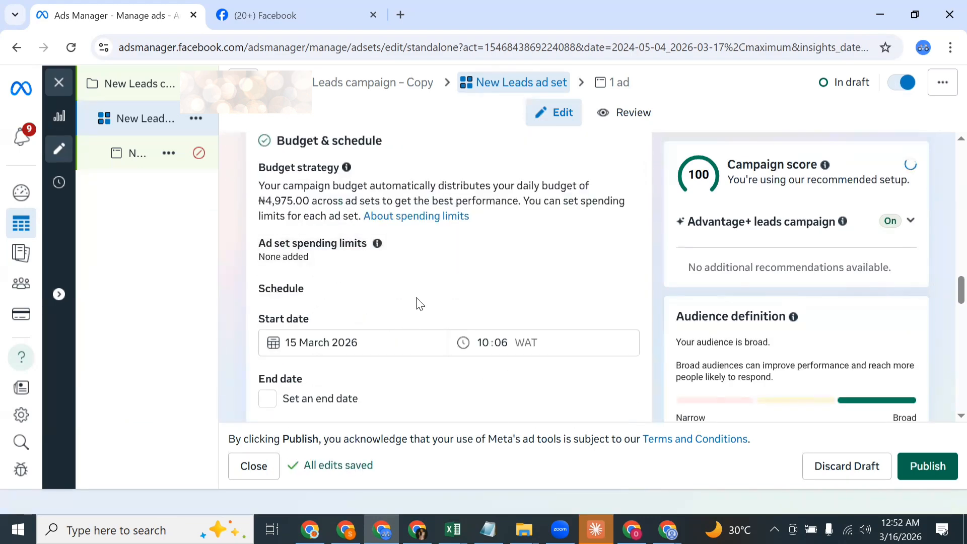
Step: Change the parent New Leads campaign's budget strategy to Ad set budget
left_click(161, 92)
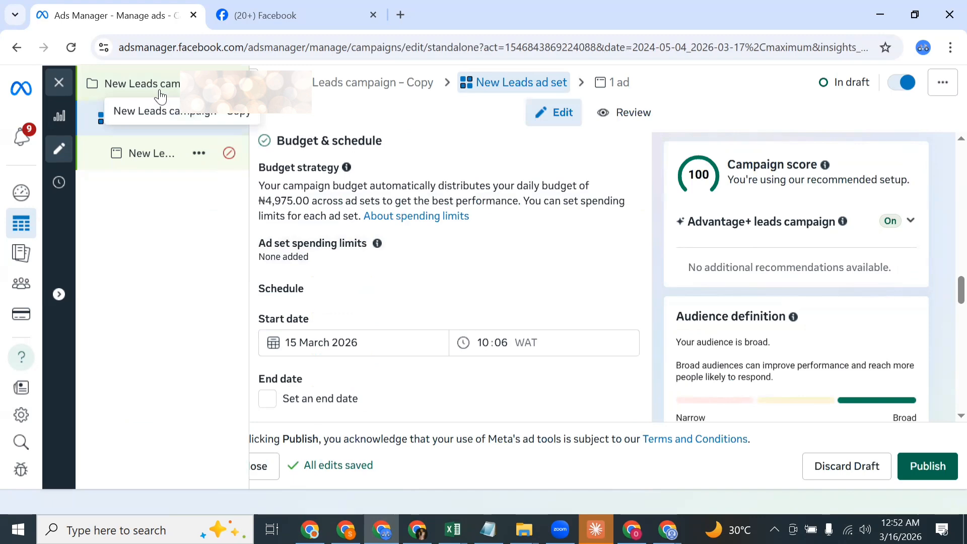
scroll(369, 376, "down", 5)
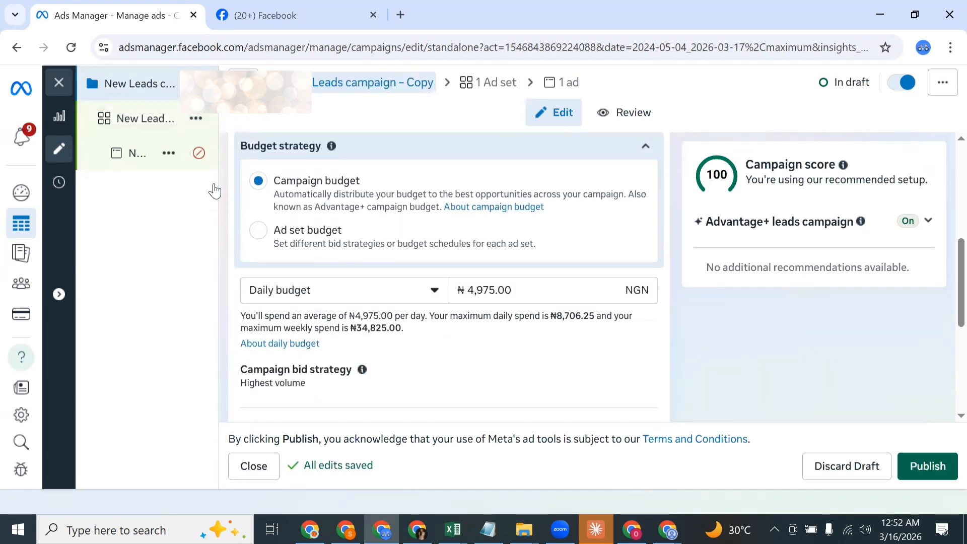
Step: Set the New Leads ad set's daily budget to ₦6,000
left_click(155, 125)
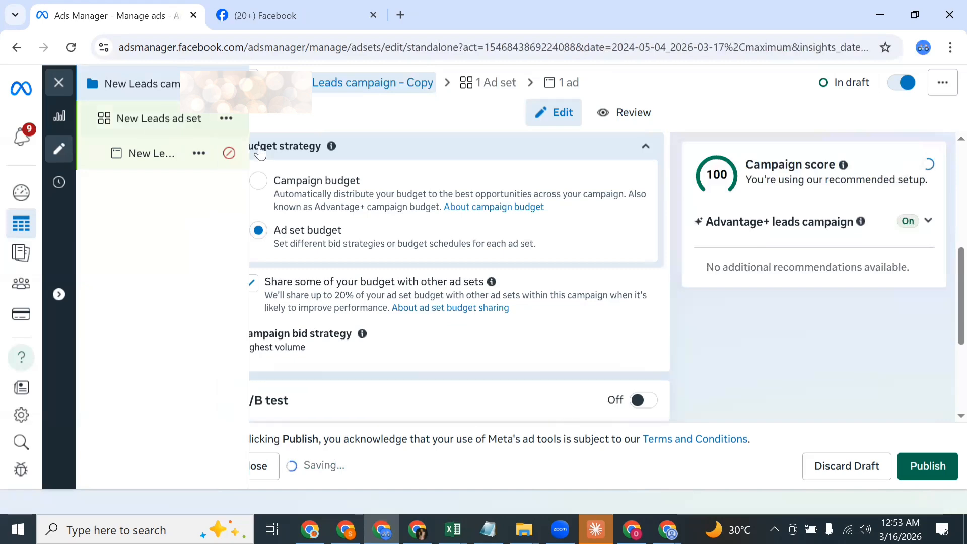
scroll(332, 212, "down", 3)
scroll(345, 235, "down", 15)
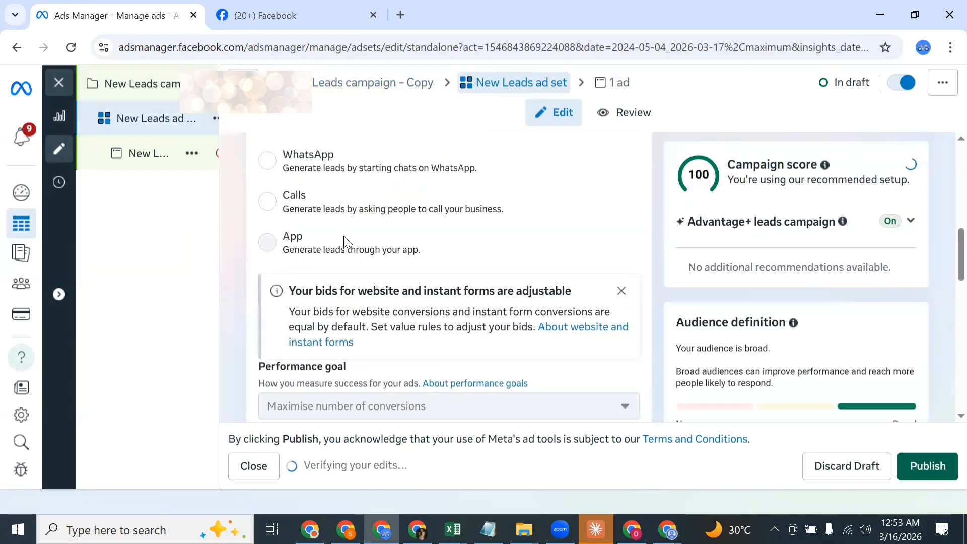
scroll(343, 235, "down", 1)
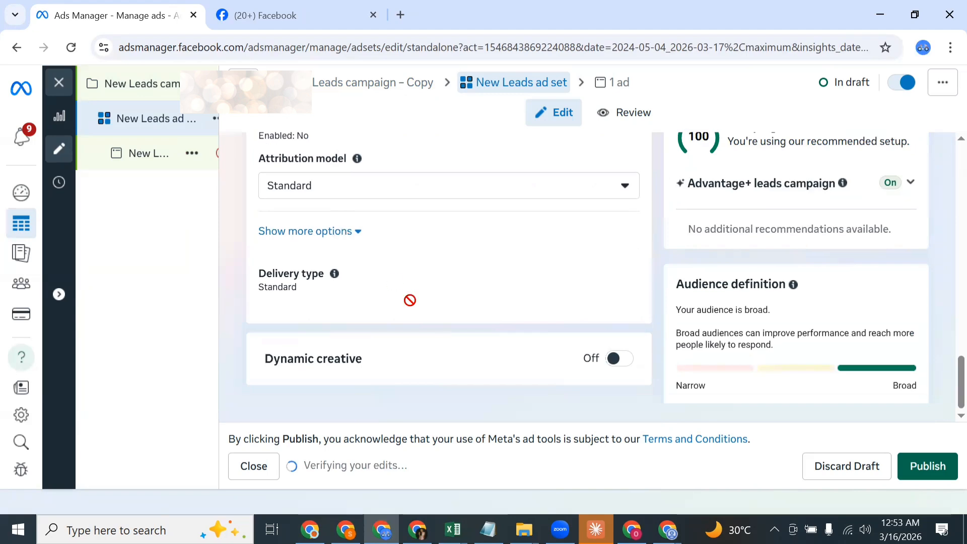
scroll(410, 300, "up", 15)
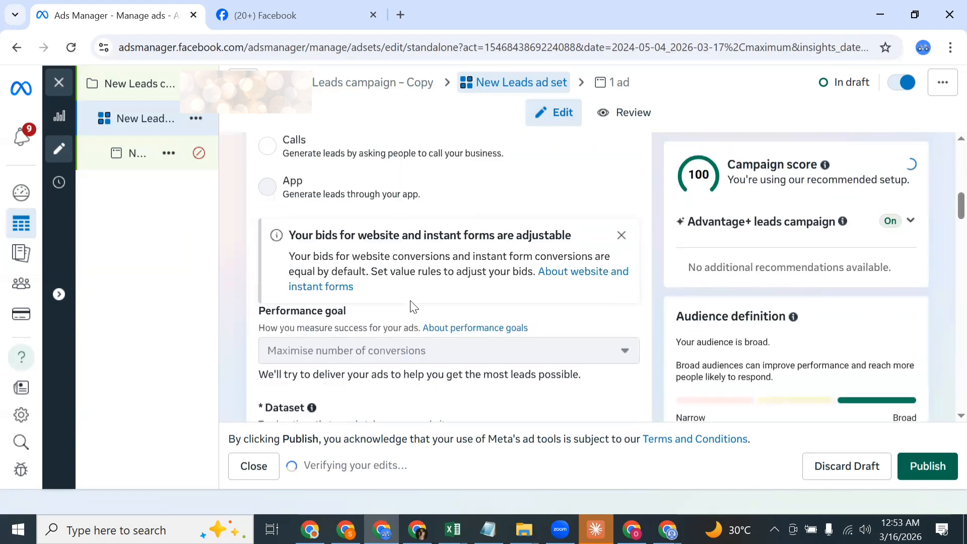
scroll(411, 308, "up", 3)
scroll(416, 305, "down", 10)
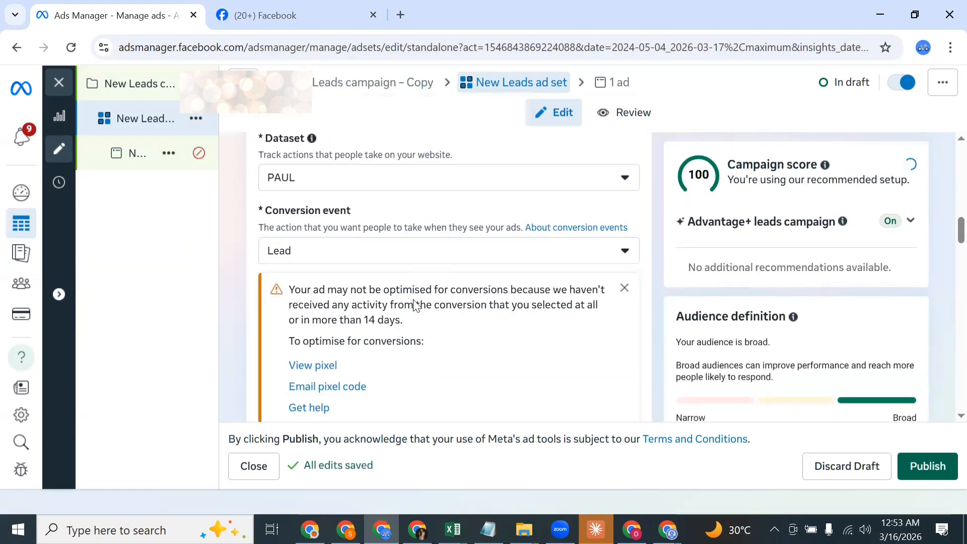
scroll(416, 300, "down", 8)
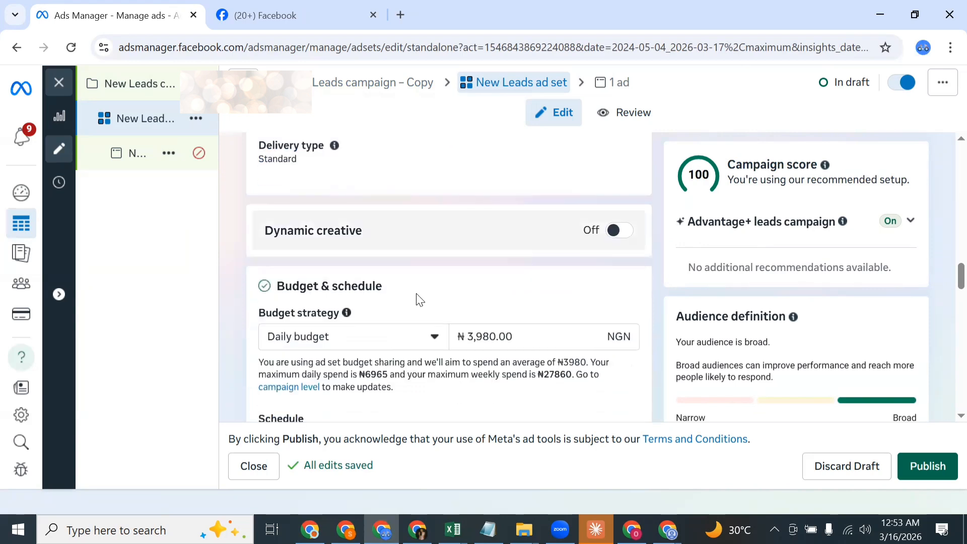
left_click(520, 336)
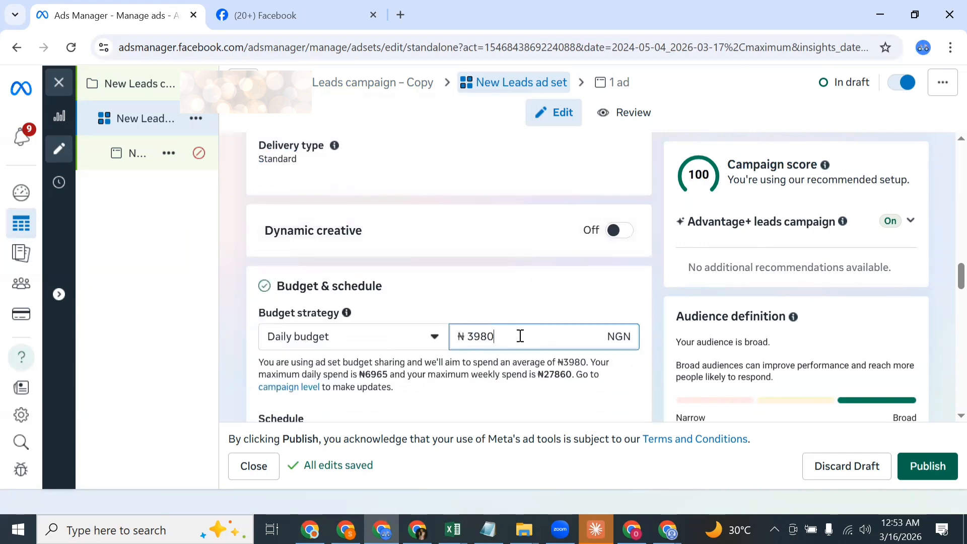
double_click(521, 336)
type("5")
Step: Publish the draft with its budget changes and dismiss the publishing notice
left_click(929, 468)
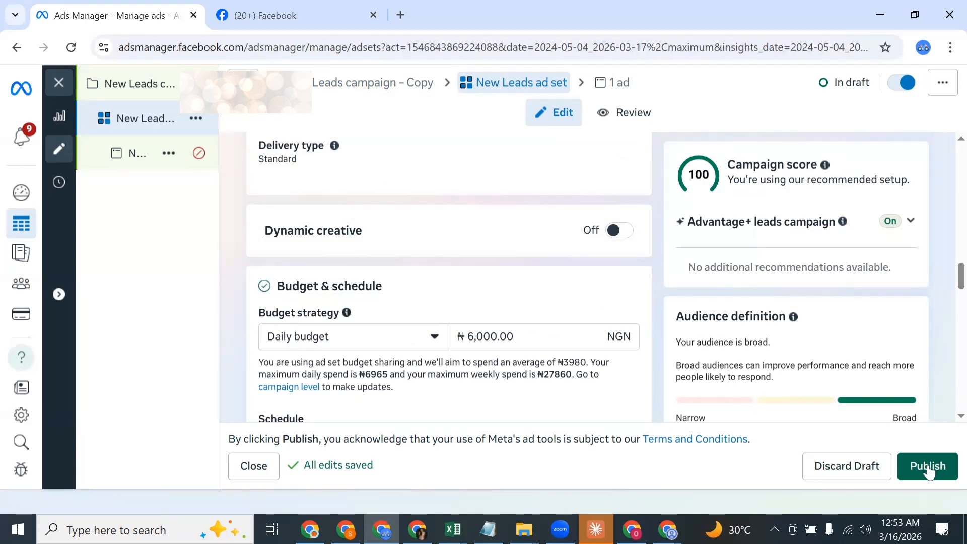
left_click(898, 465)
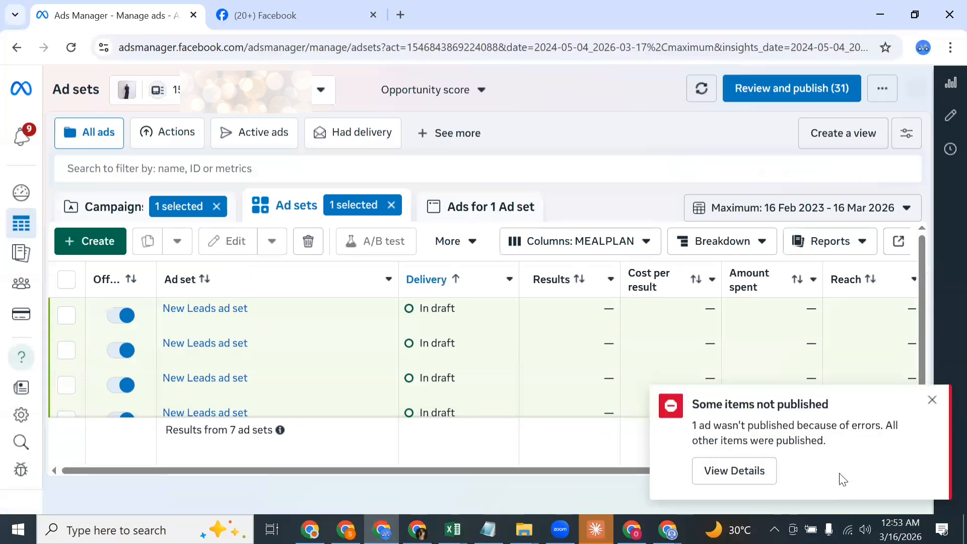
left_click(930, 402)
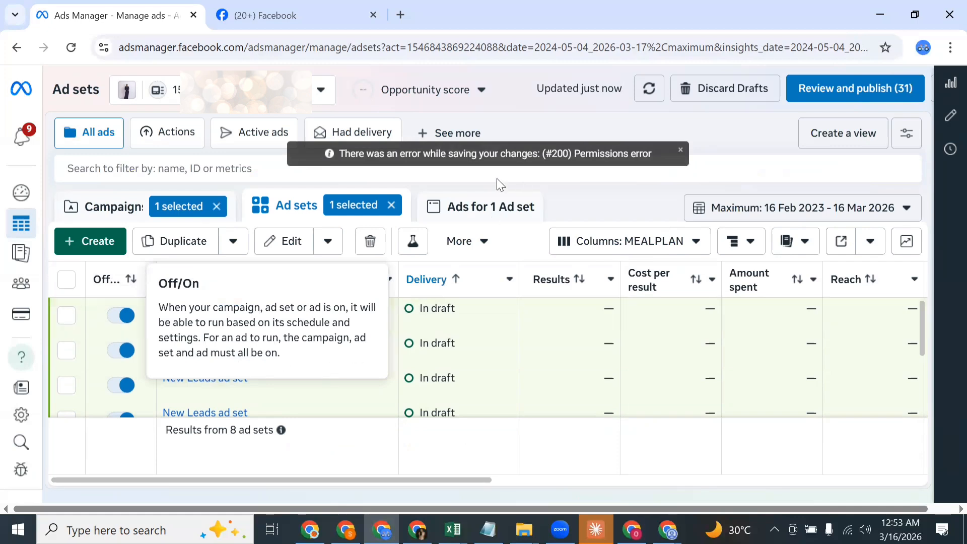
Step: Clear the ad set and campaign selections, and open the third New Leads draft ad set at its budget and schedule settings
left_click(390, 205)
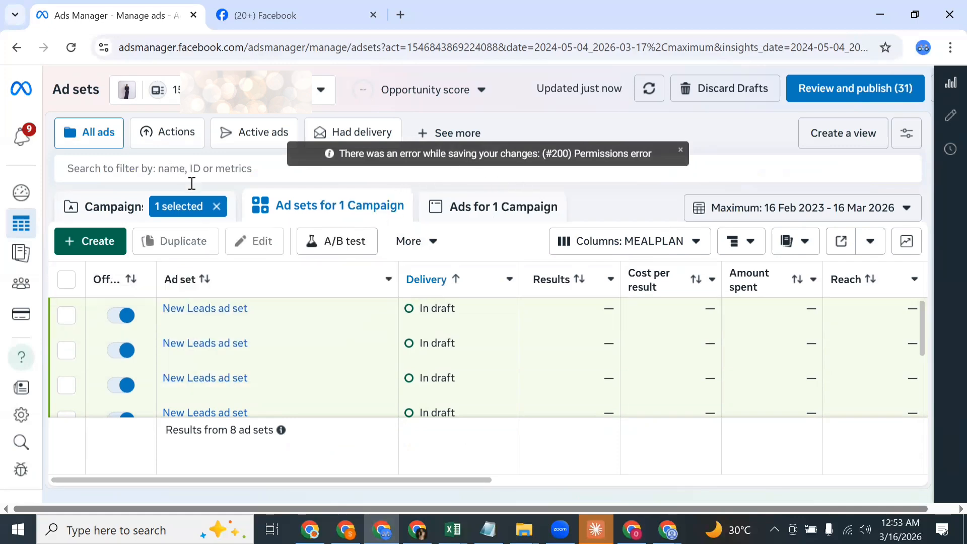
left_click(216, 208)
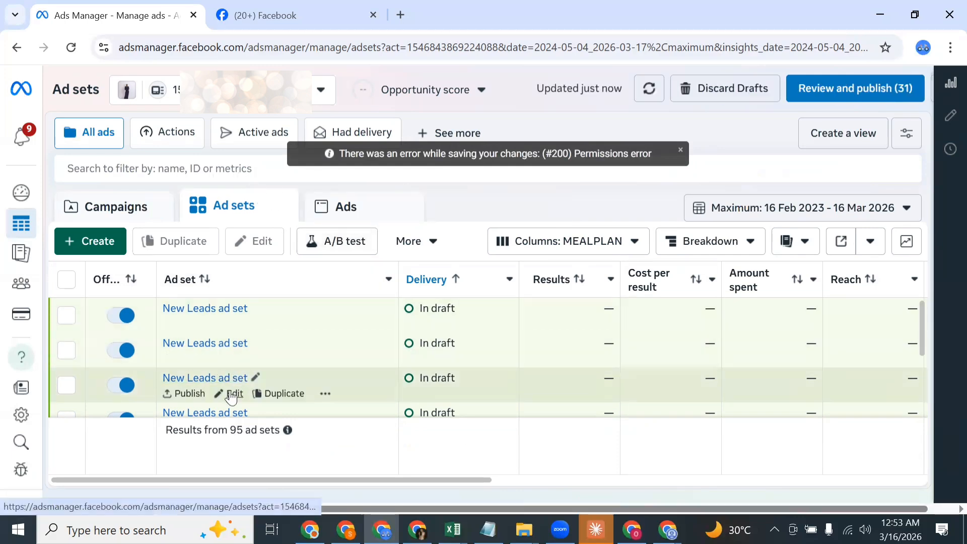
left_click(233, 394)
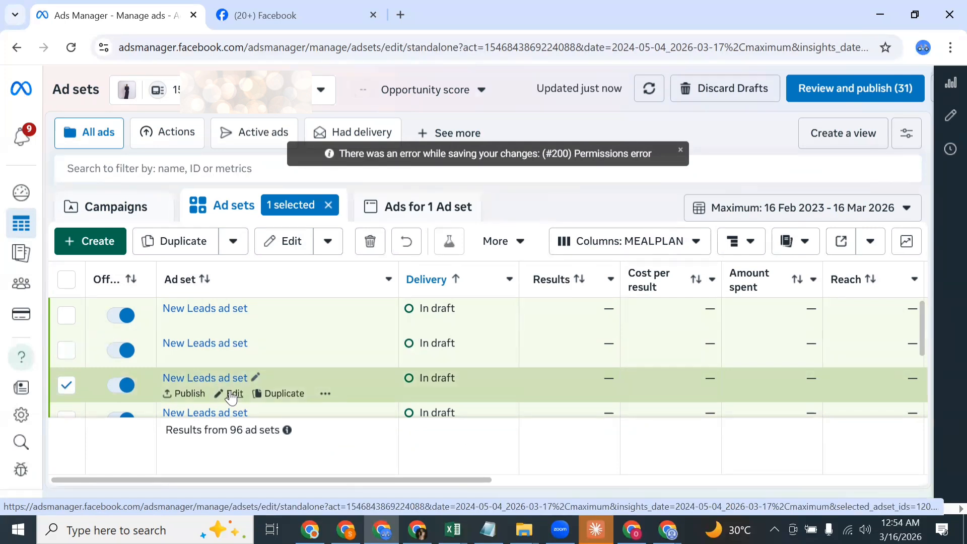
left_click(229, 393)
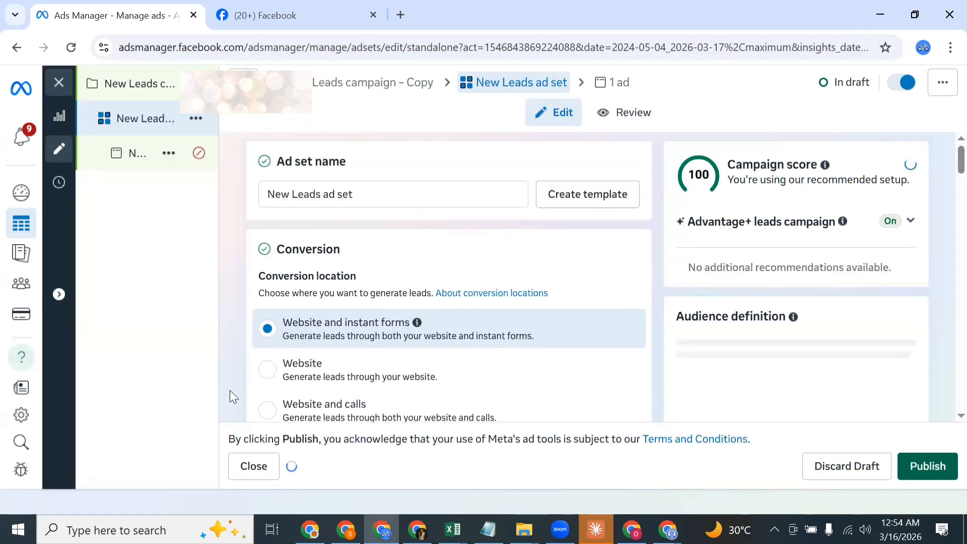
scroll(229, 391, "down", 15)
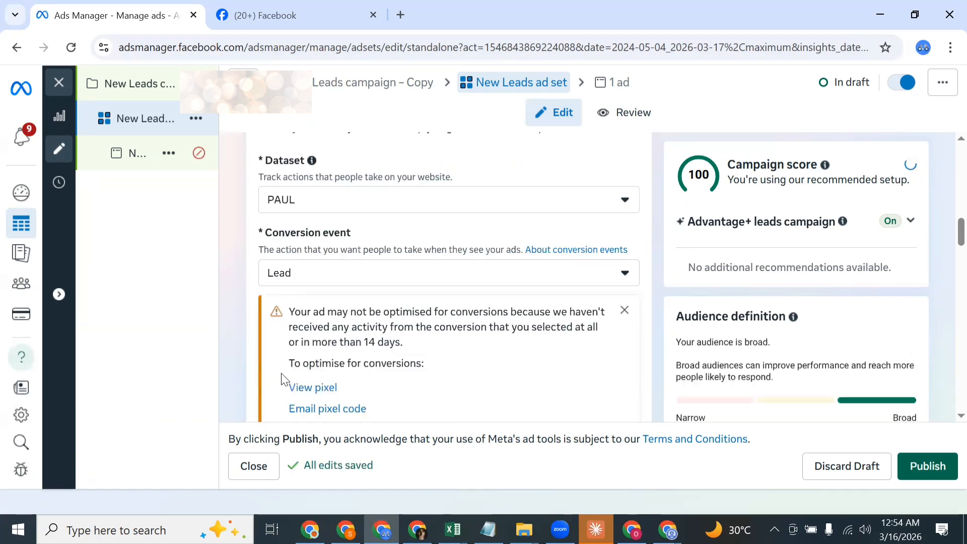
scroll(299, 360, "down", 5)
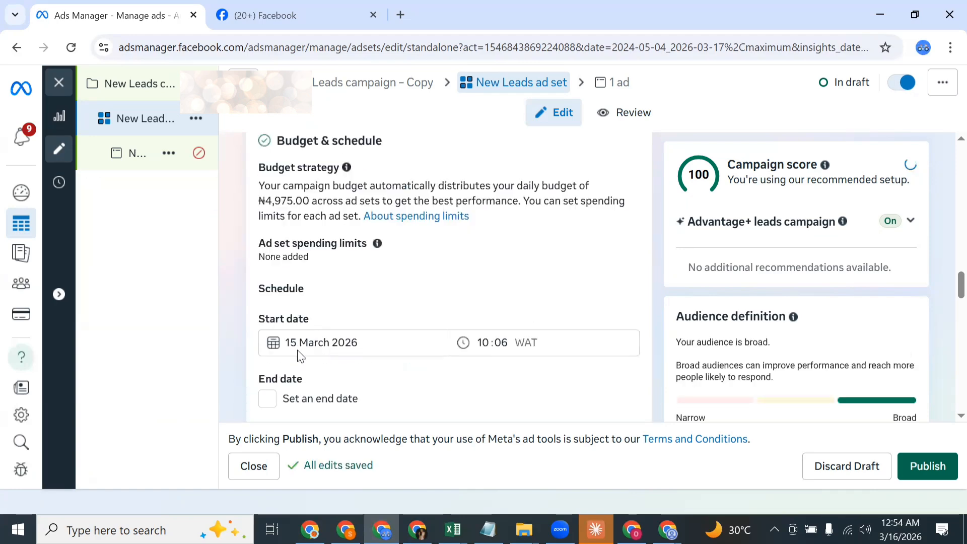
scroll(299, 354, "down", 4)
scroll(298, 353, "up", 4)
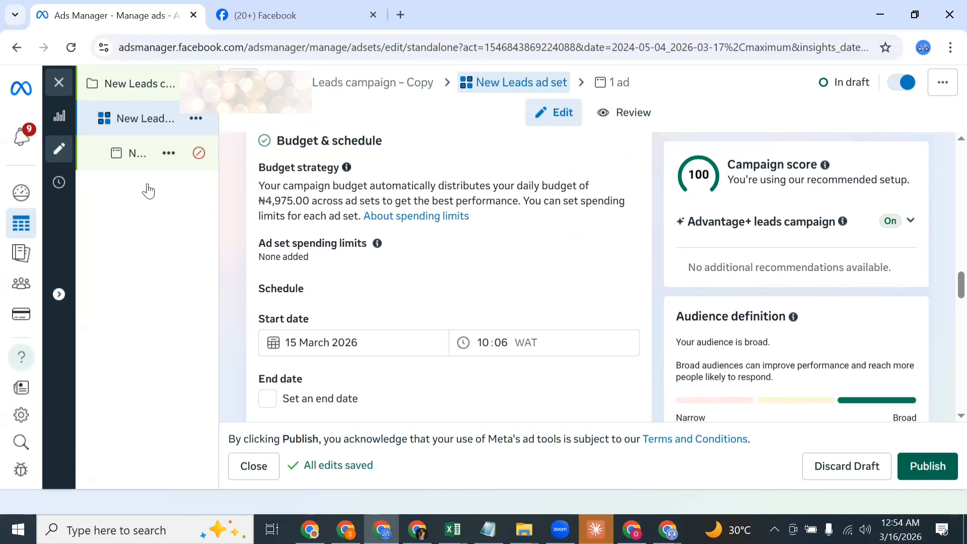
Step: Close the ad set editor without publishing the draft and clear the ad set selection
left_click(48, 89)
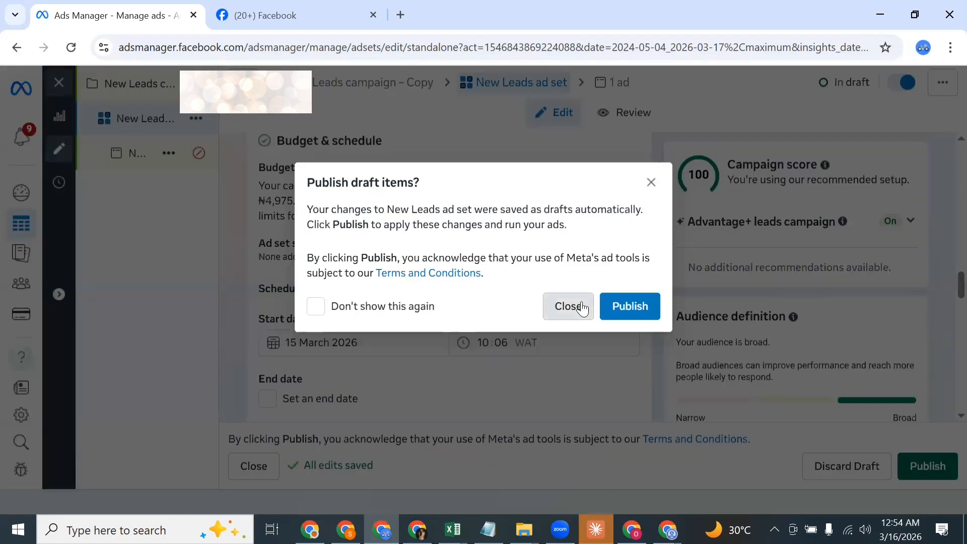
left_click(568, 307)
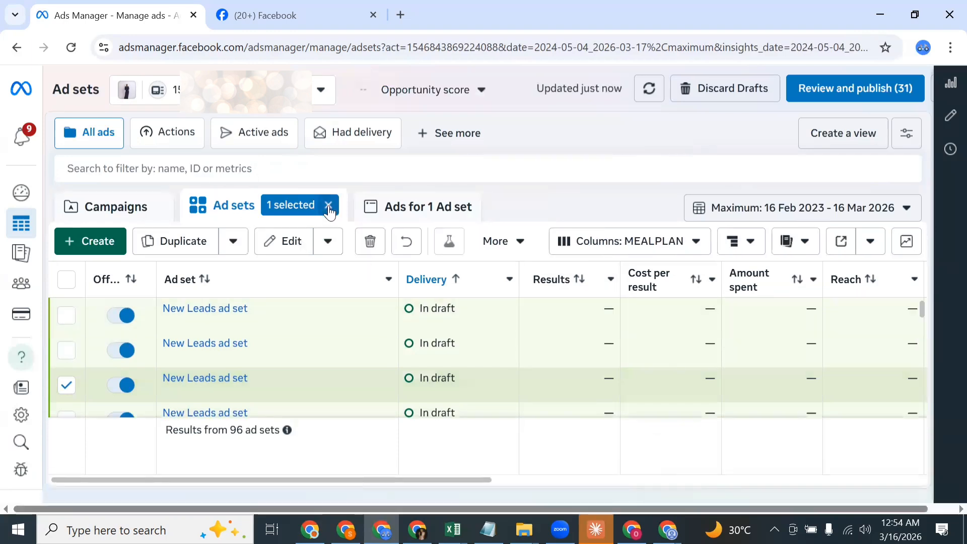
left_click(328, 204)
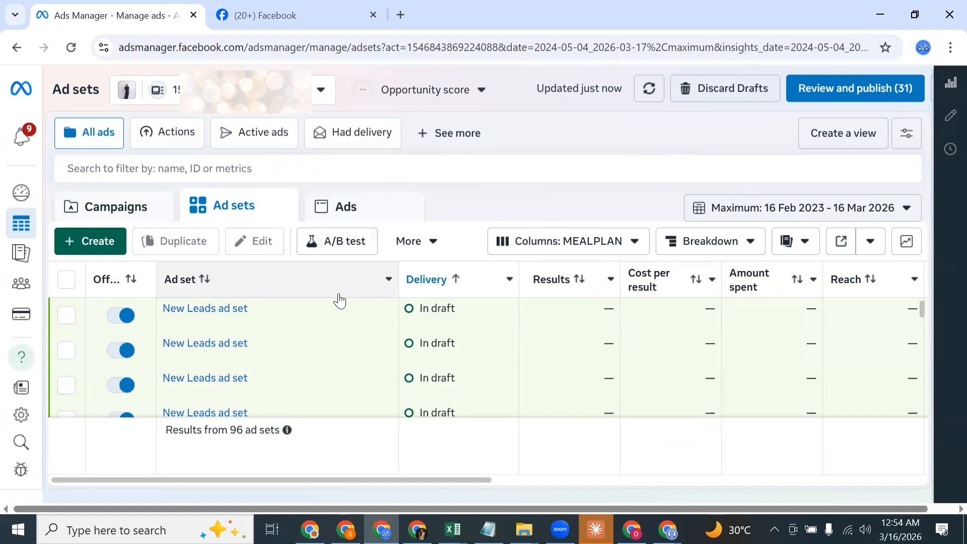
Step: Duplicate the second New Leads campaign draft in the campaigns list with 2 copies
left_click(147, 209)
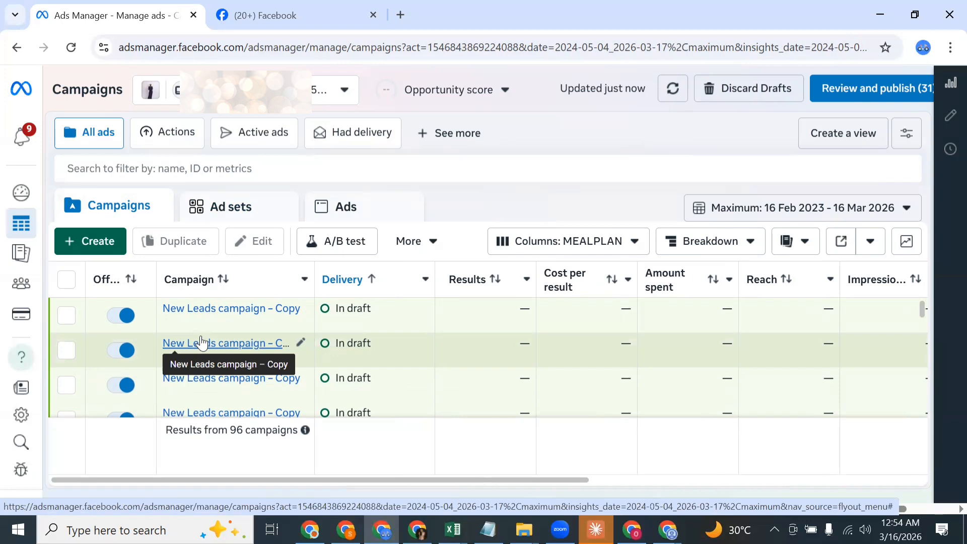
left_click(65, 355)
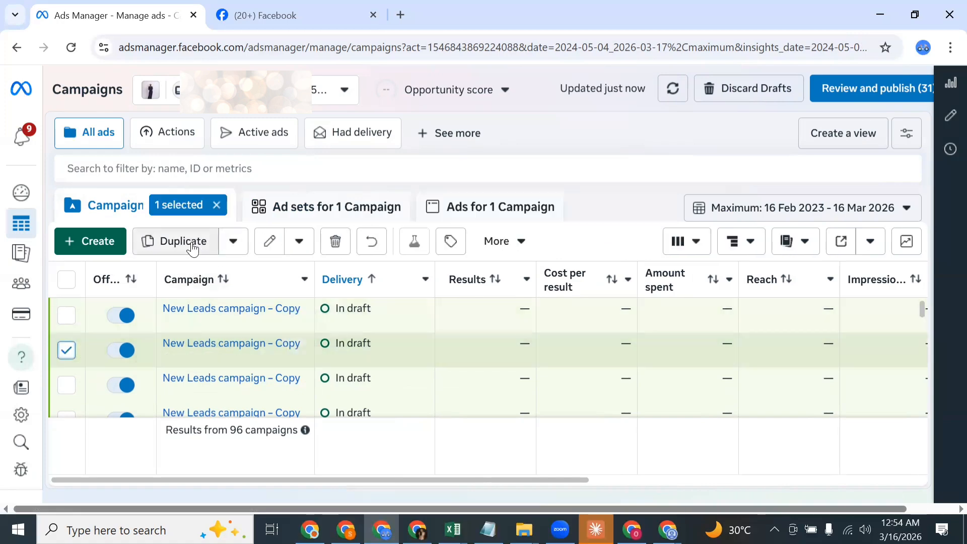
left_click(192, 244)
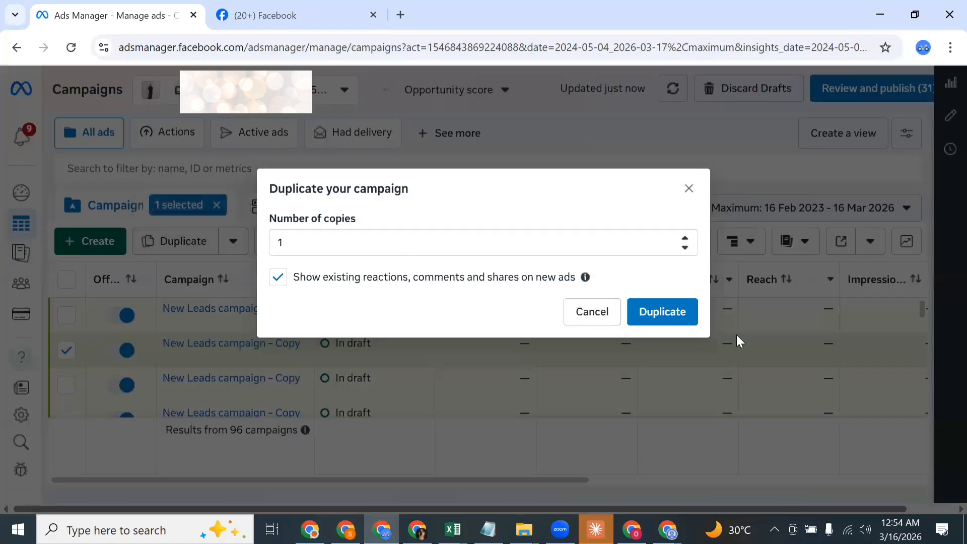
double_click(442, 242)
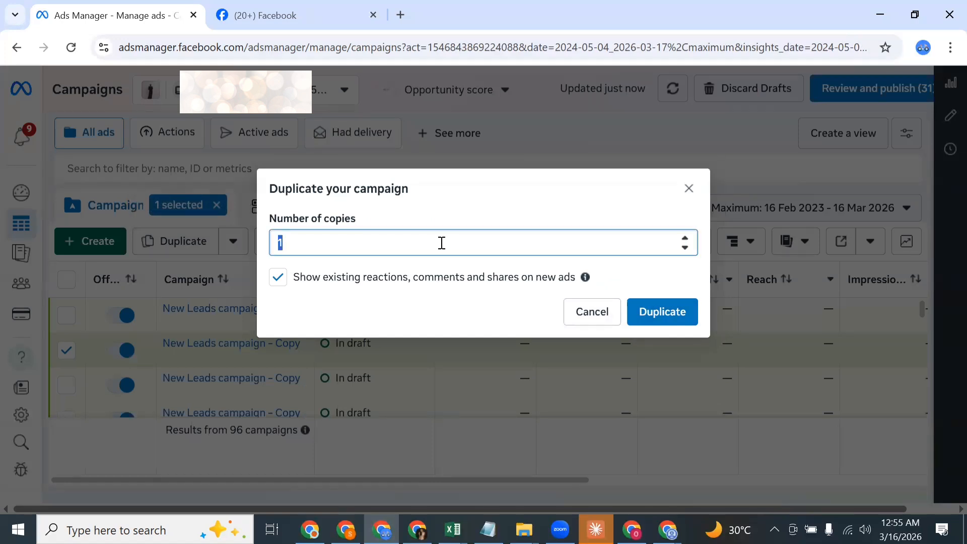
left_click(659, 319)
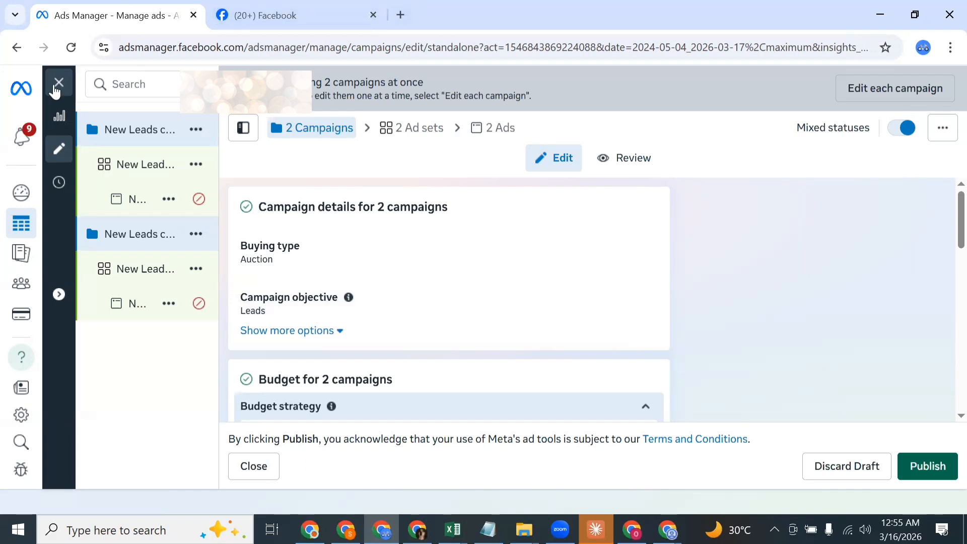
Step: Open the first duplicated campaign's ad set and expand its audience suggestions to edit the detailed targeting
left_click(147, 170)
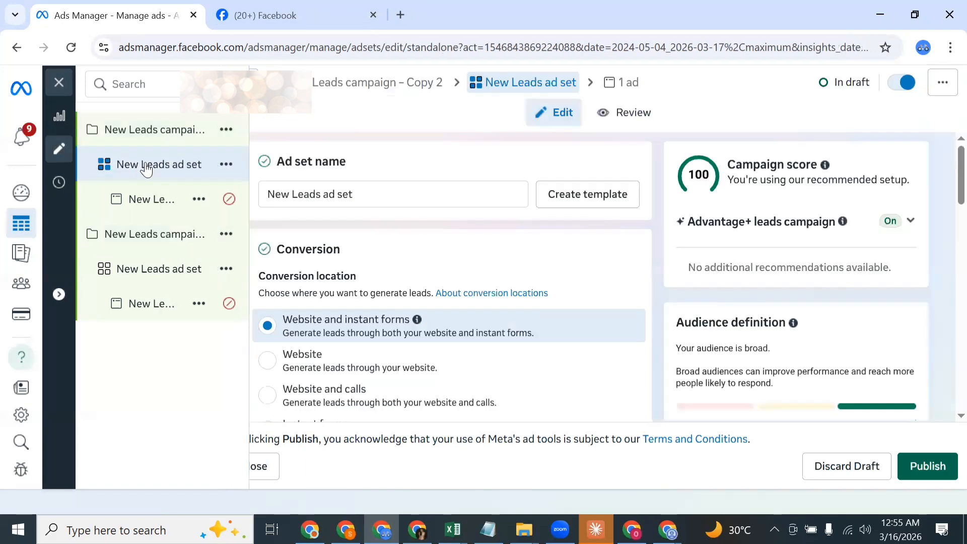
scroll(492, 345, "down", 10)
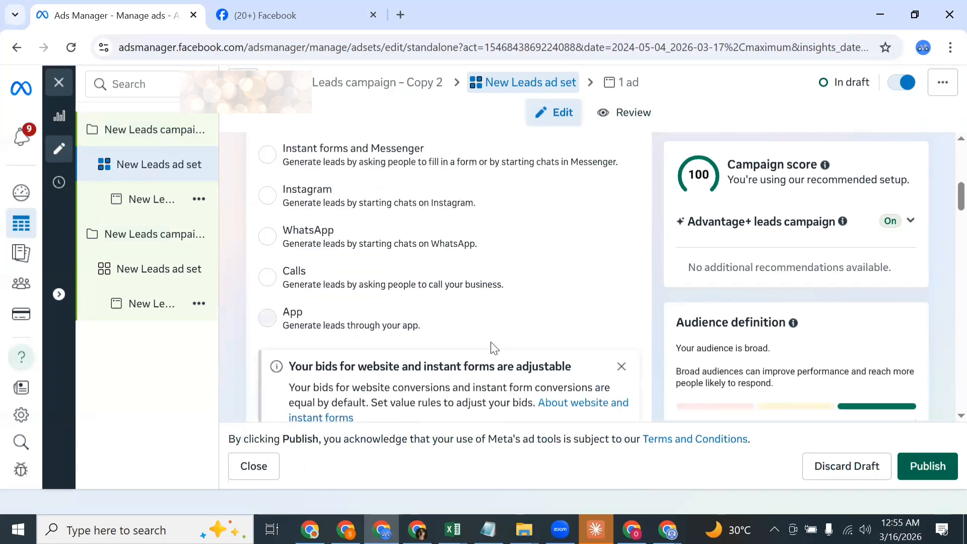
scroll(498, 335, "down", 10)
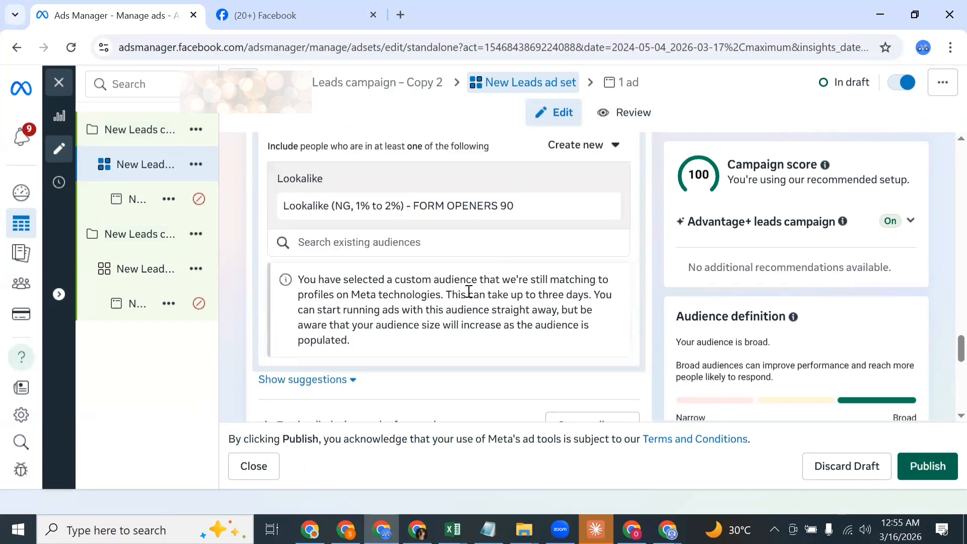
scroll(468, 291, "down", 3)
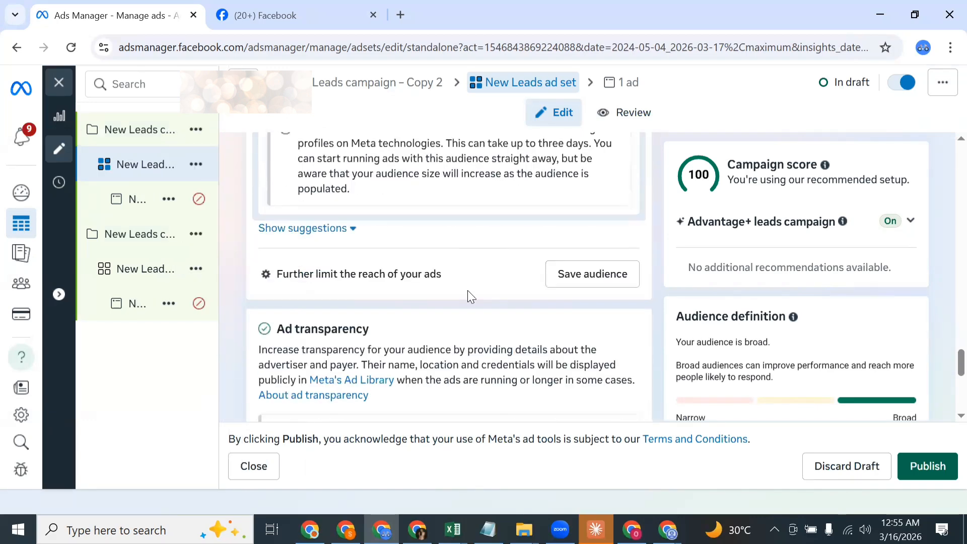
left_click(334, 233)
scroll(434, 294, "down", 2)
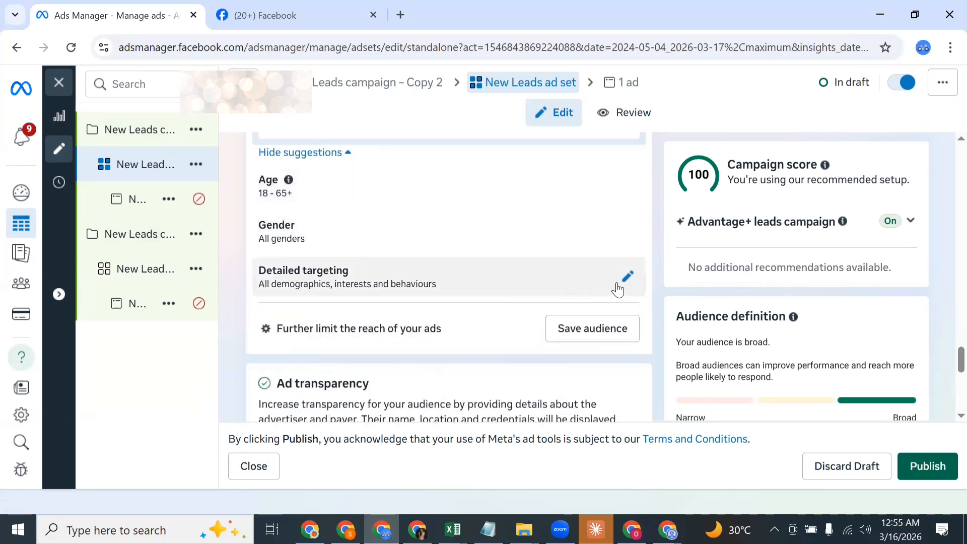
scroll(622, 280, "down", 3)
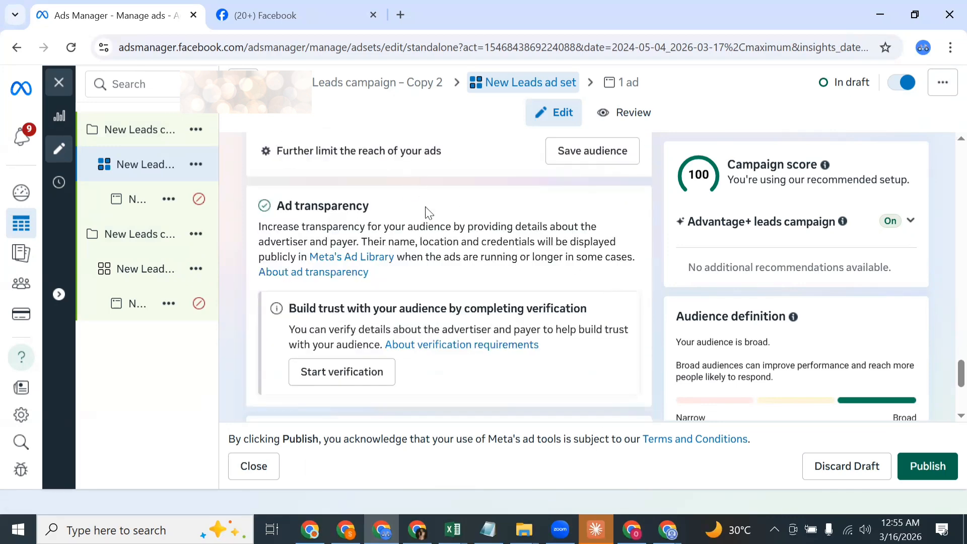
scroll(427, 209, "up", 2)
scroll(436, 227, "up", 2)
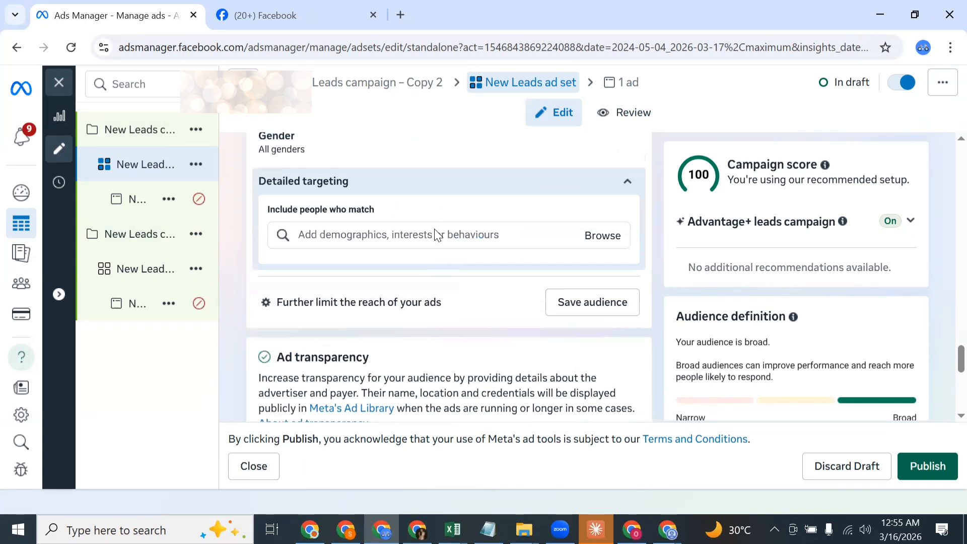
left_click(434, 235)
type("SK")
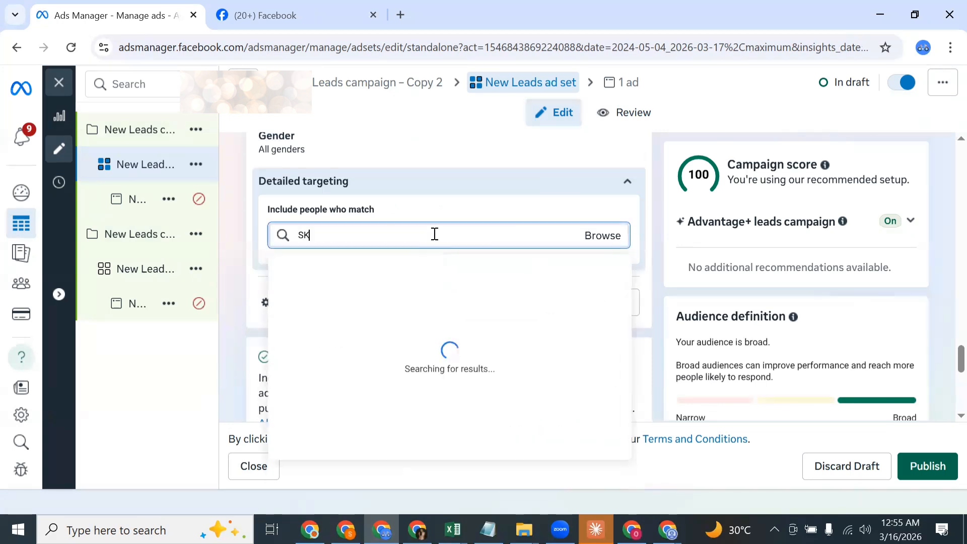
type("INCARE")
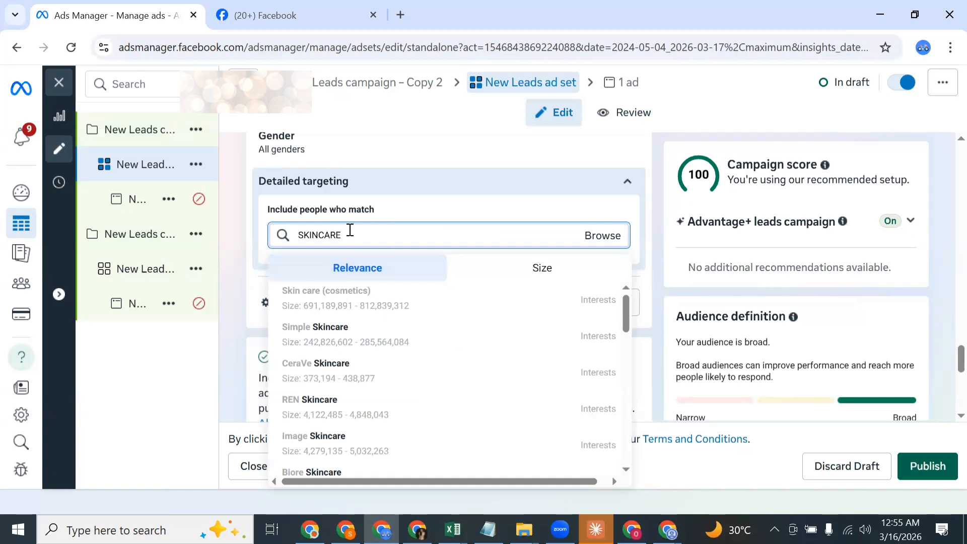
key("BackSpace")
key("BackSpace")
key("BackSpace")
key("BackSpace")
key("BackSpace")
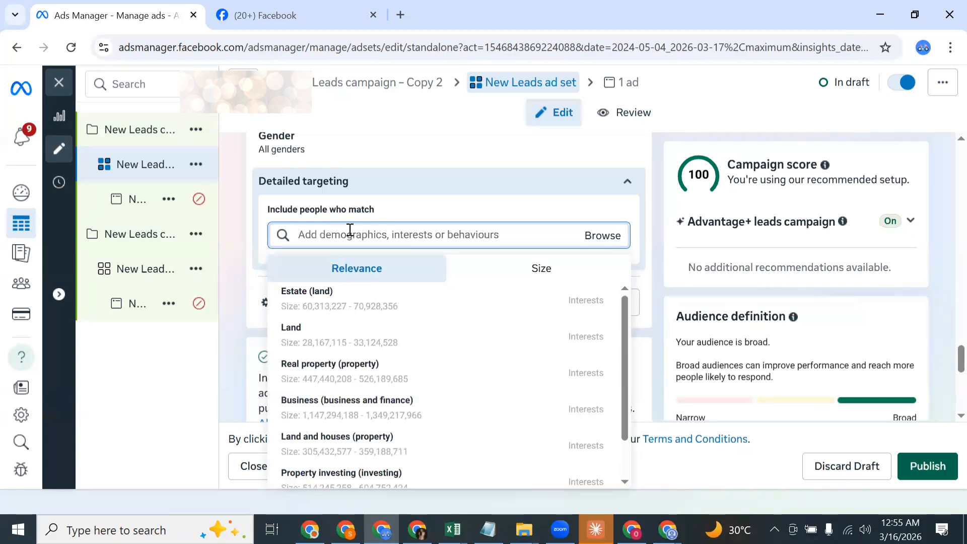
Step: Search for BEAUTY and add the Beauty (social concept) interest to the first copy's detailed targeting
type("BEAUTY")
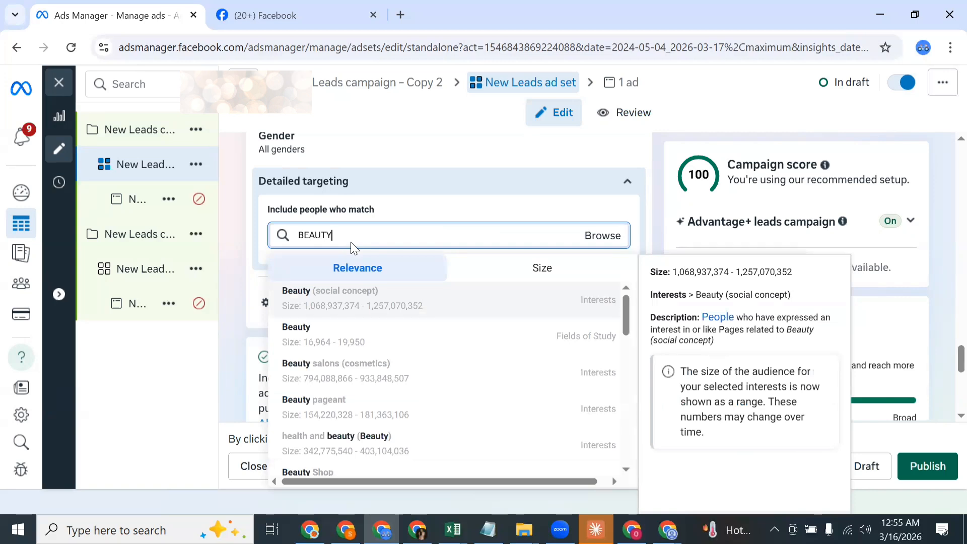
left_click(390, 302)
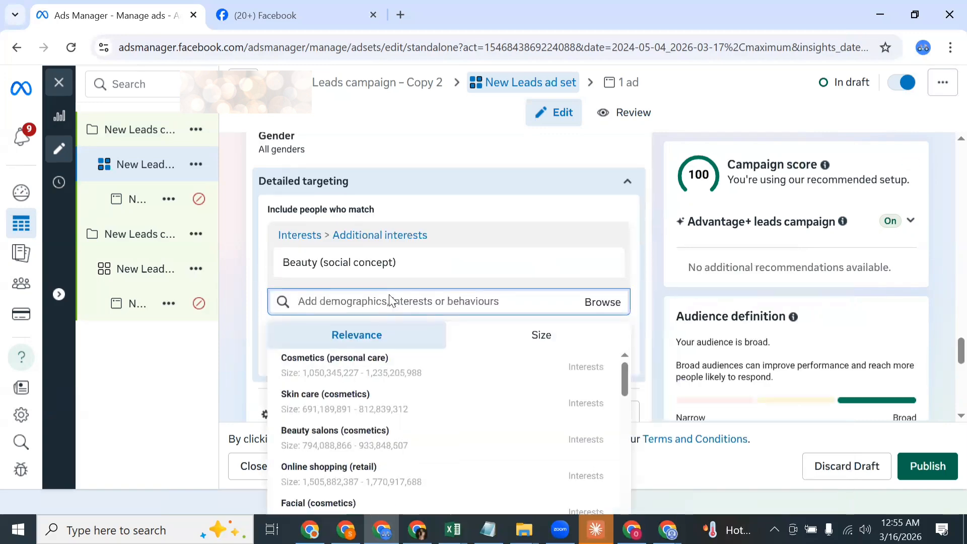
Step: In the second copy's ad set, search for MOTHER and add the Motherhood (children and parenting) interest to detailed targeting
left_click(161, 278)
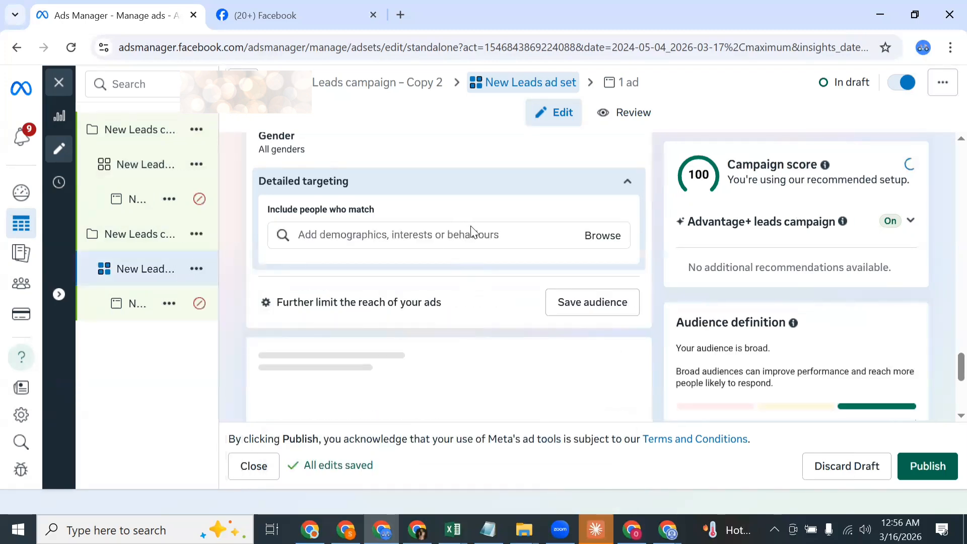
left_click(473, 233)
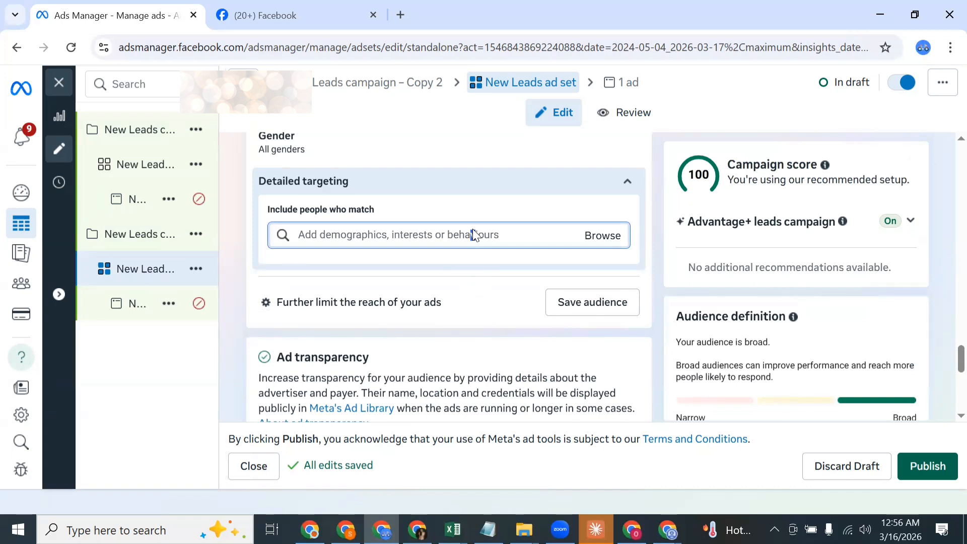
left_click(444, 233)
type("MOTHER")
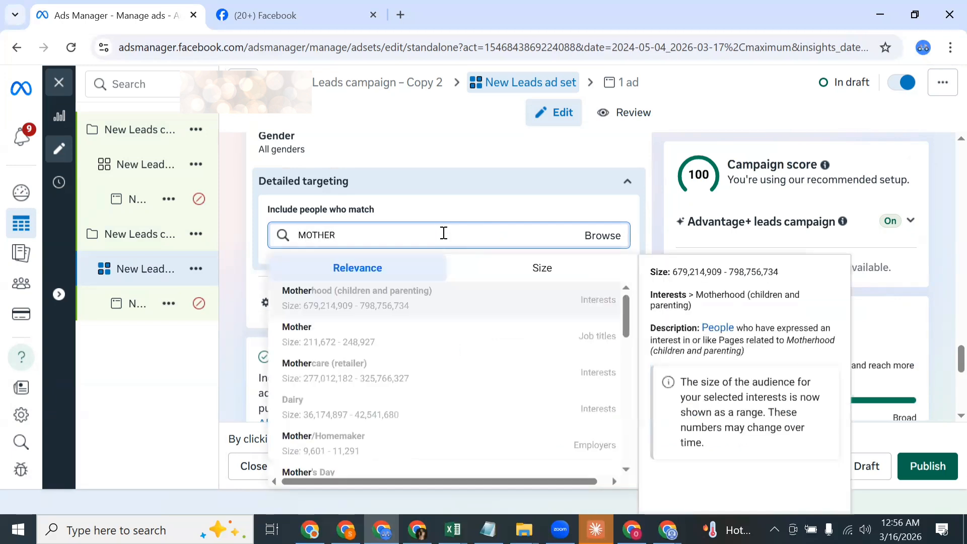
left_click(367, 309)
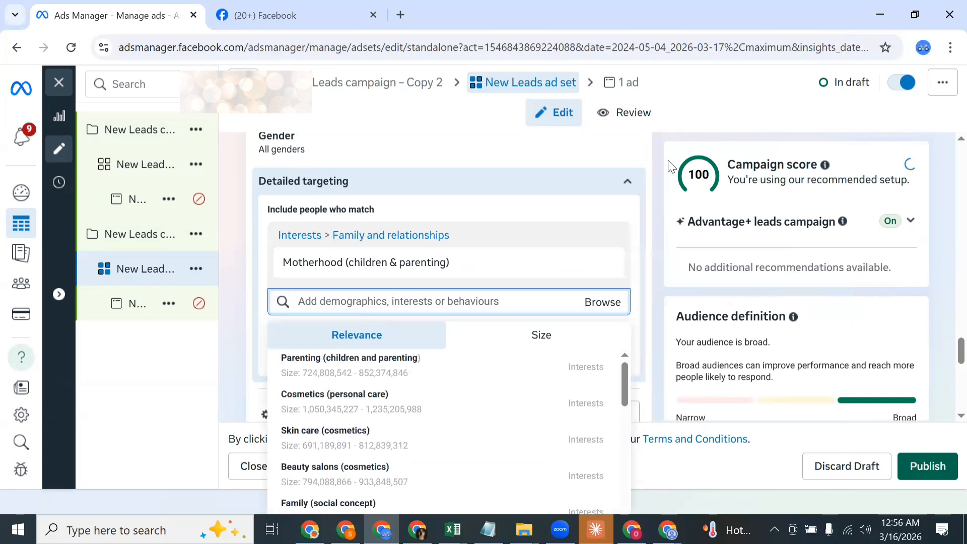
left_click(647, 174)
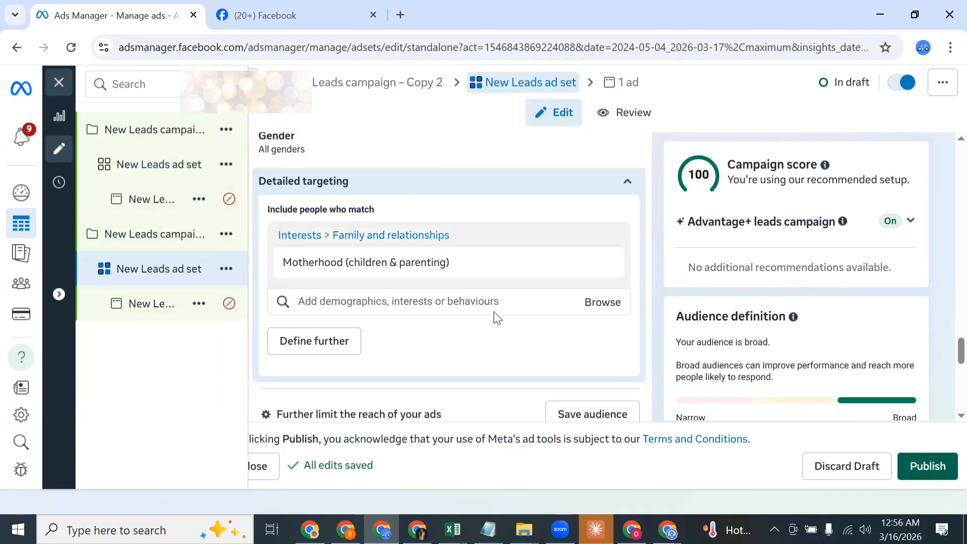
Step: Set the suggested age range to 27–45 in the second copy's ad set with the Motherhood interest
scroll(323, 267, "up", 3)
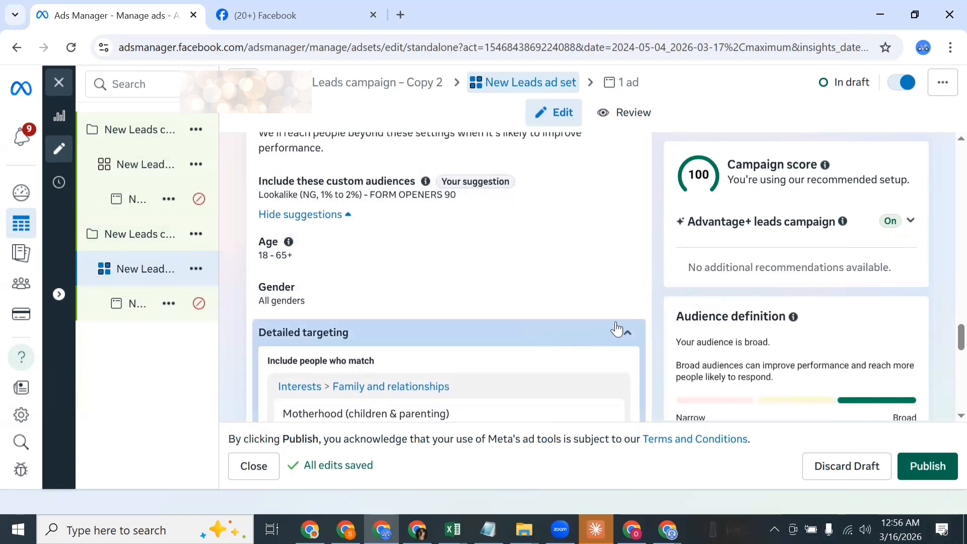
mouse_move(631, 260)
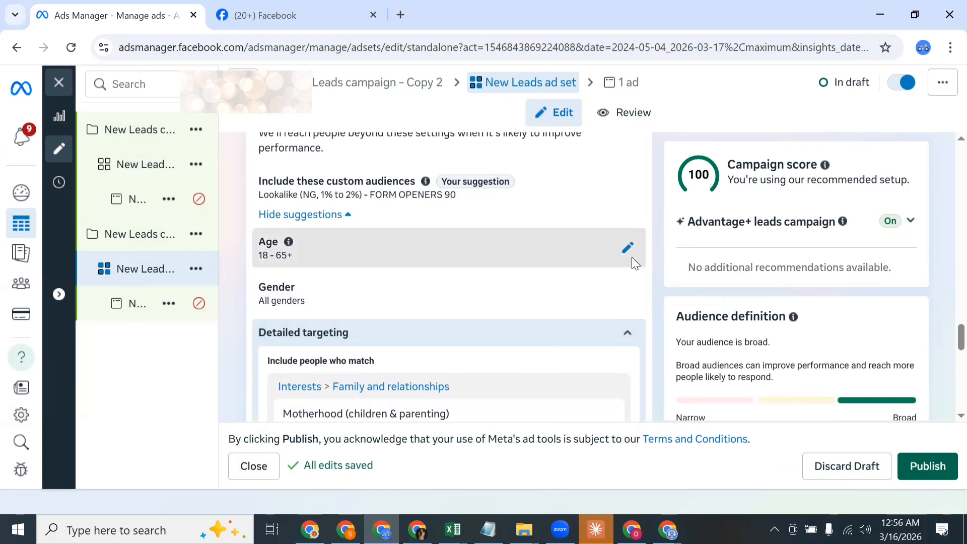
left_click(629, 251)
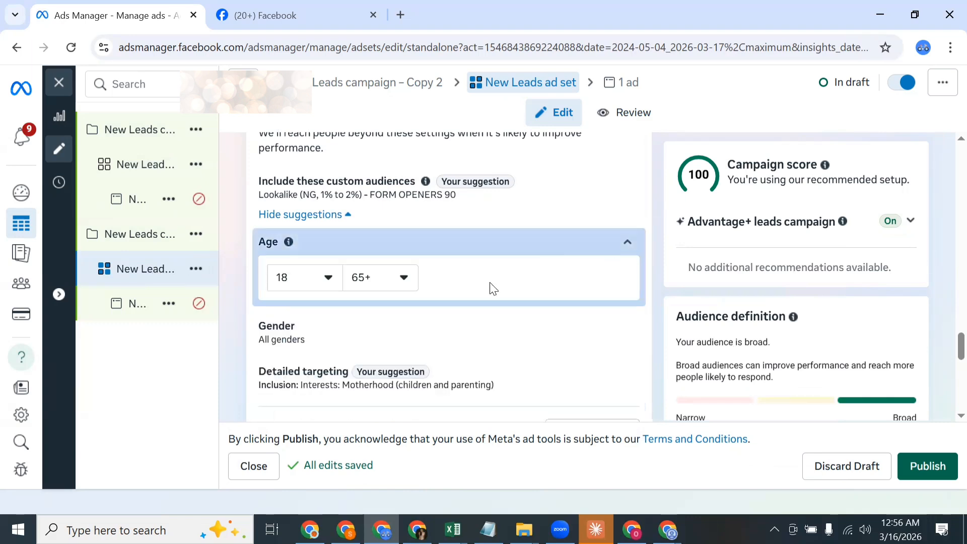
left_click(315, 286)
scroll(339, 394, "down", 1)
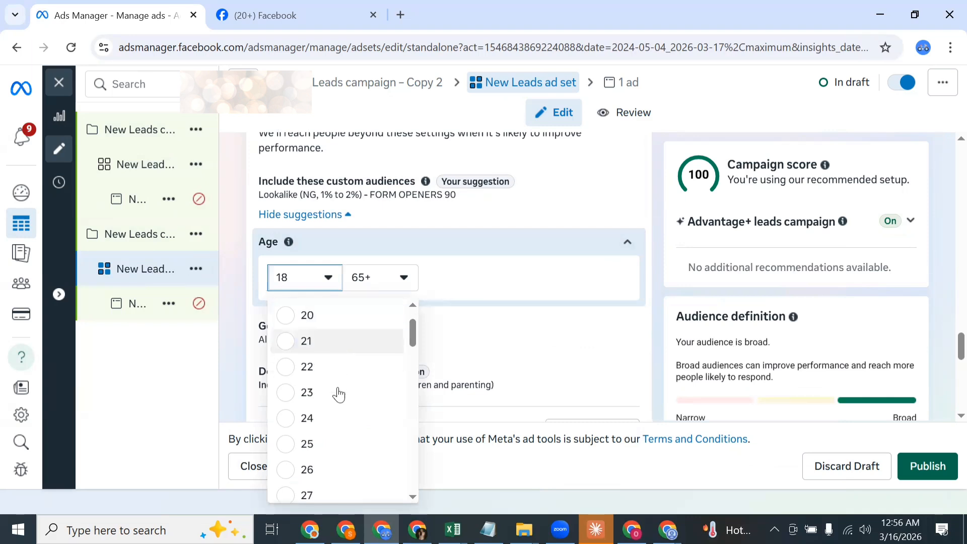
scroll(338, 395, "down", 1)
scroll(339, 395, "down", 3)
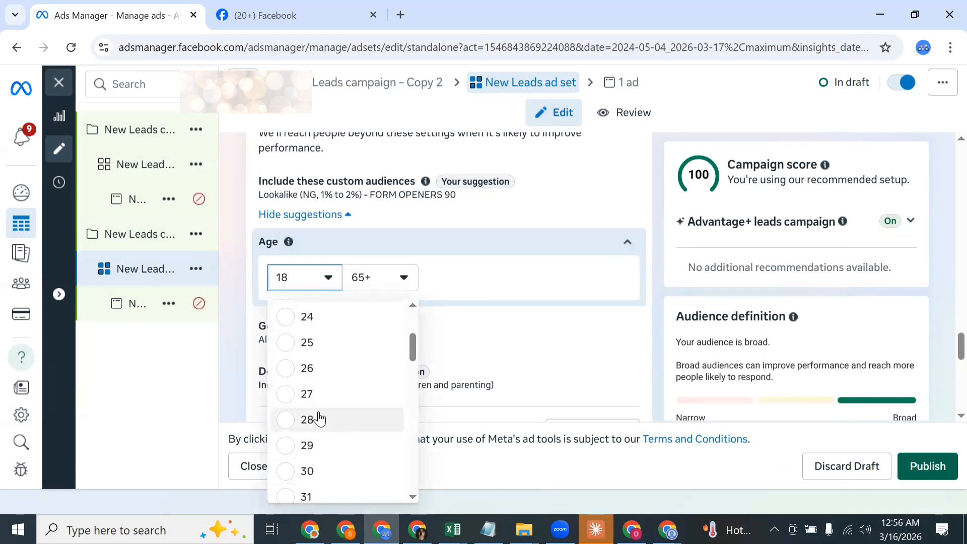
left_click(314, 393)
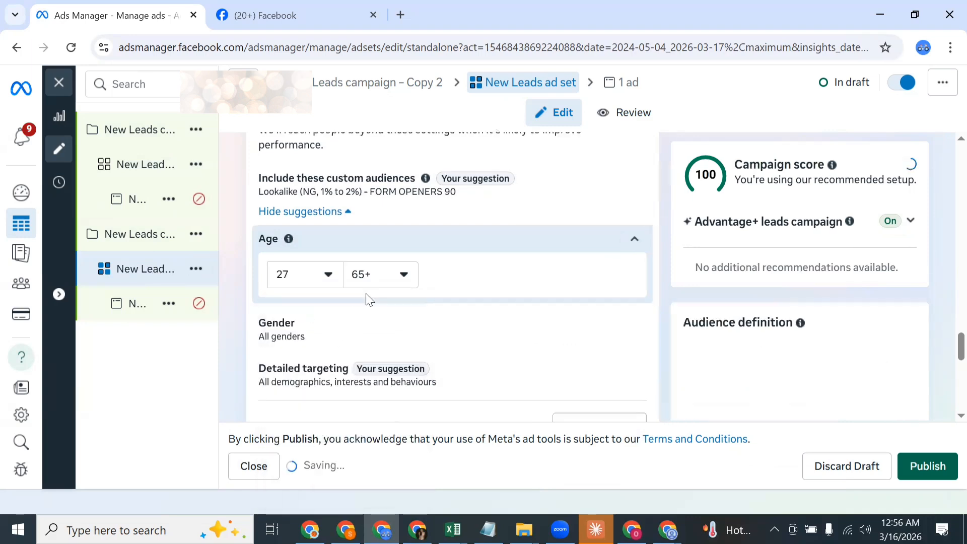
left_click(373, 283)
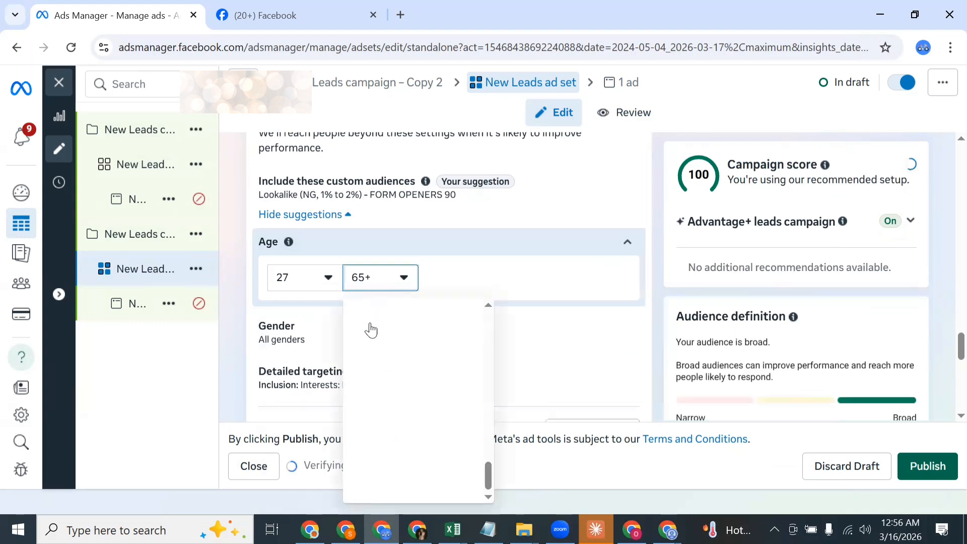
scroll(378, 395, "up", 1)
scroll(378, 395, "up", 6)
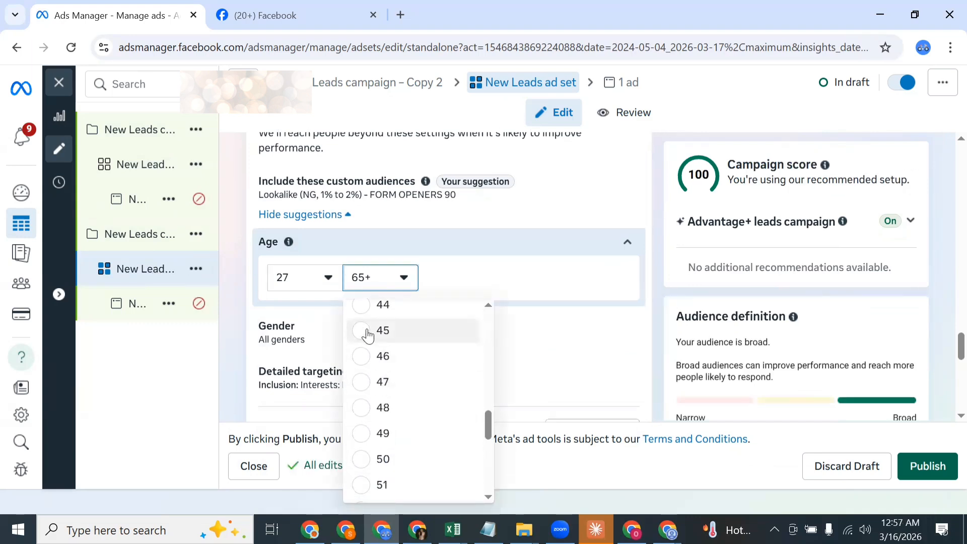
left_click(367, 333)
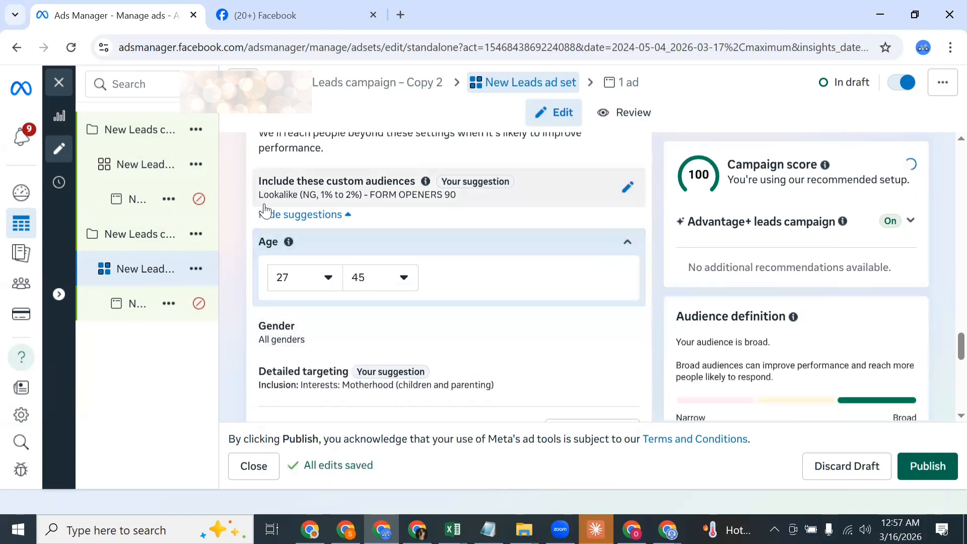
Step: In the first copy's ad set with the Beauty interest, set the age range to 20–55 and the gender to Women
mouse_move(168, 176)
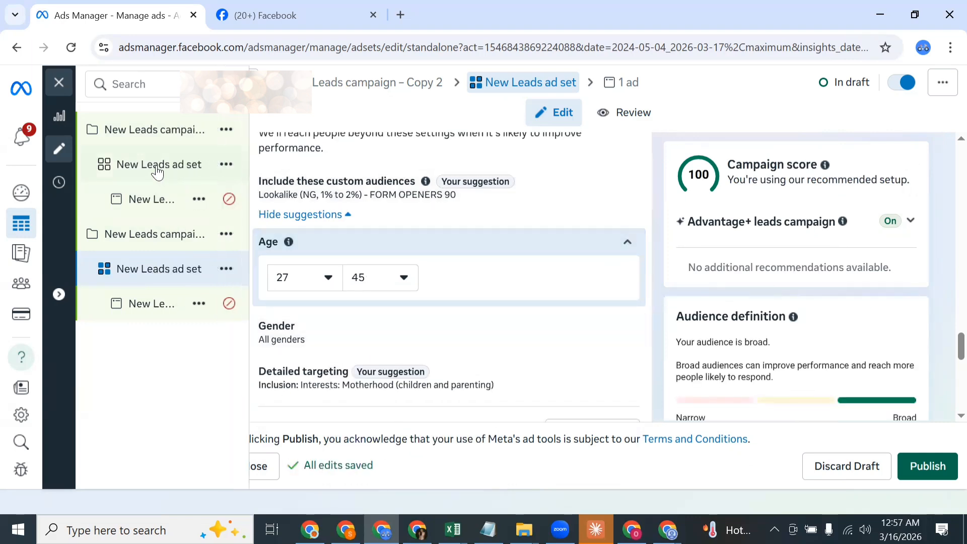
left_click(181, 177)
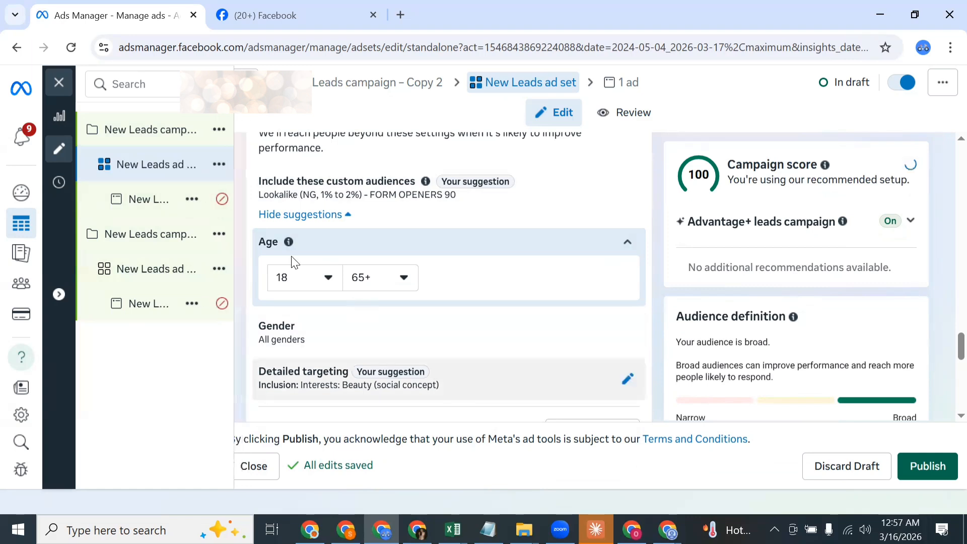
left_click(305, 278)
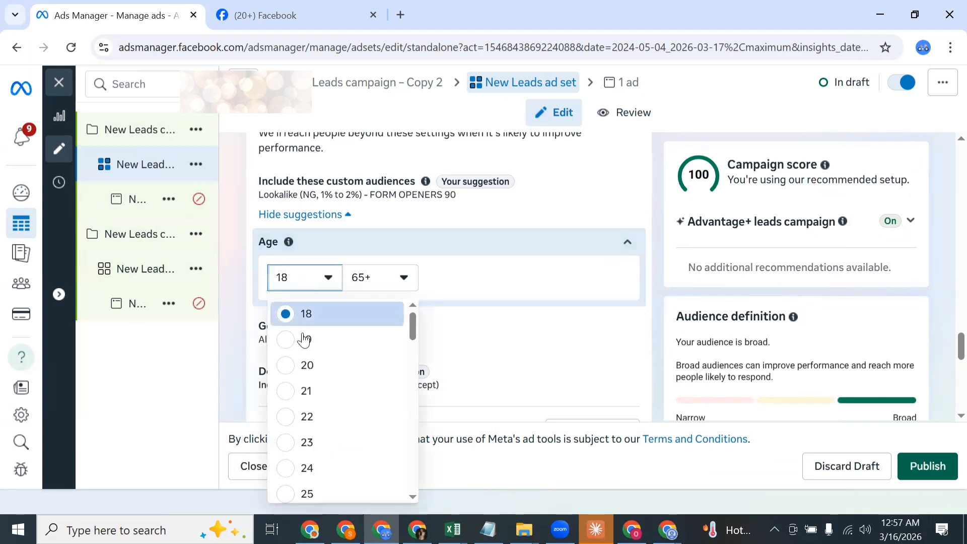
left_click(309, 364)
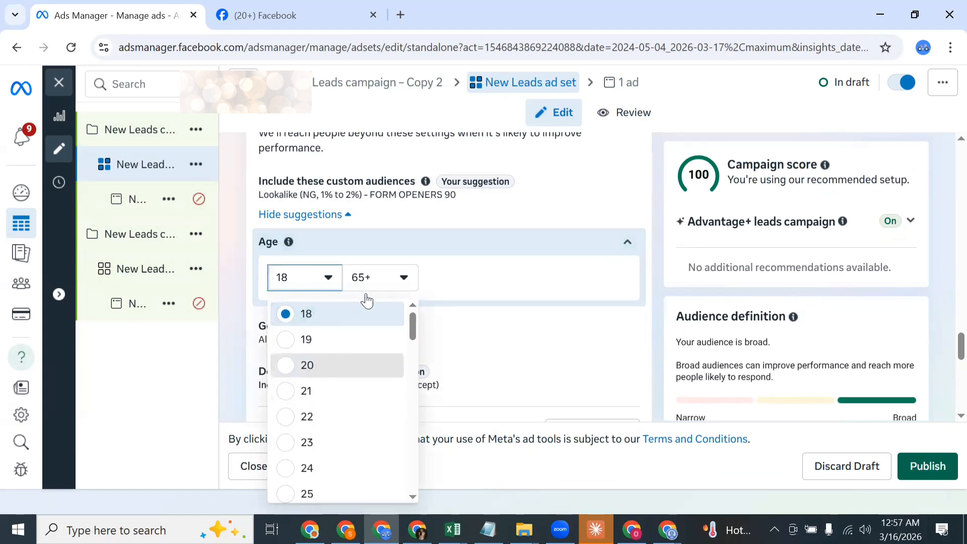
left_click(373, 285)
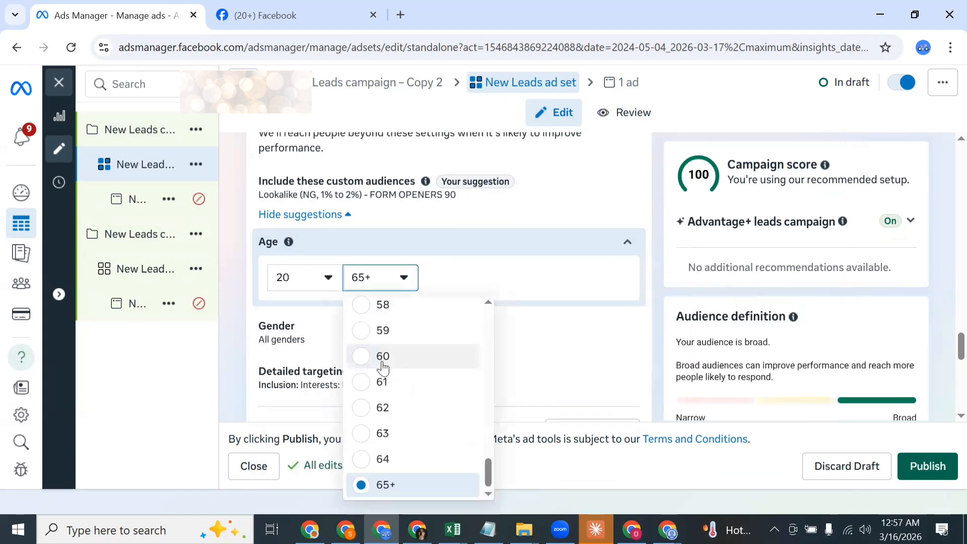
scroll(382, 367, "up", 2)
scroll(382, 367, "up", 3)
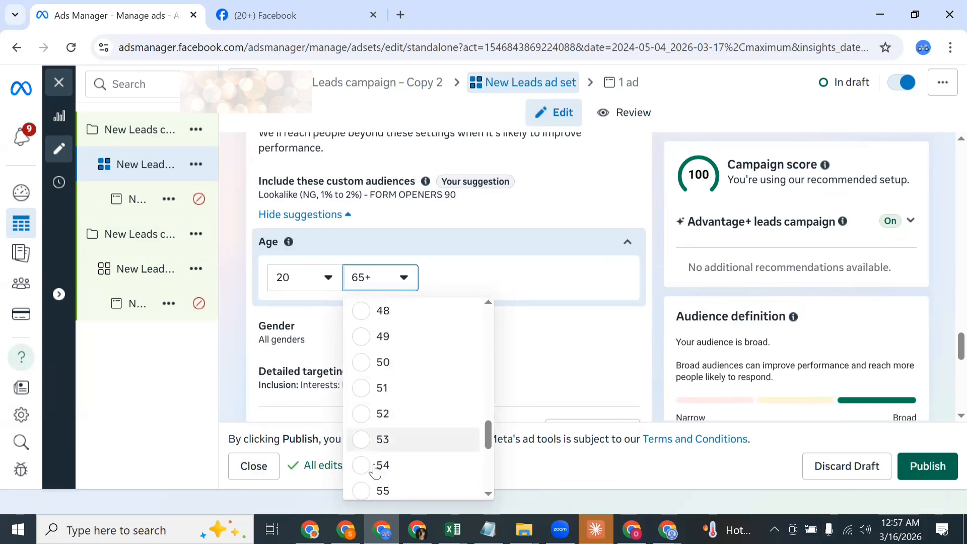
left_click(383, 491)
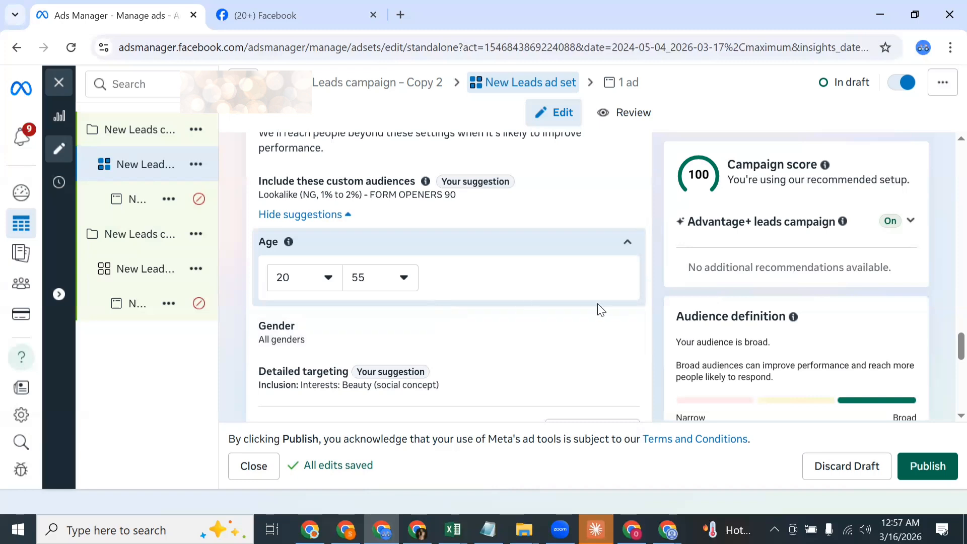
left_click(627, 332)
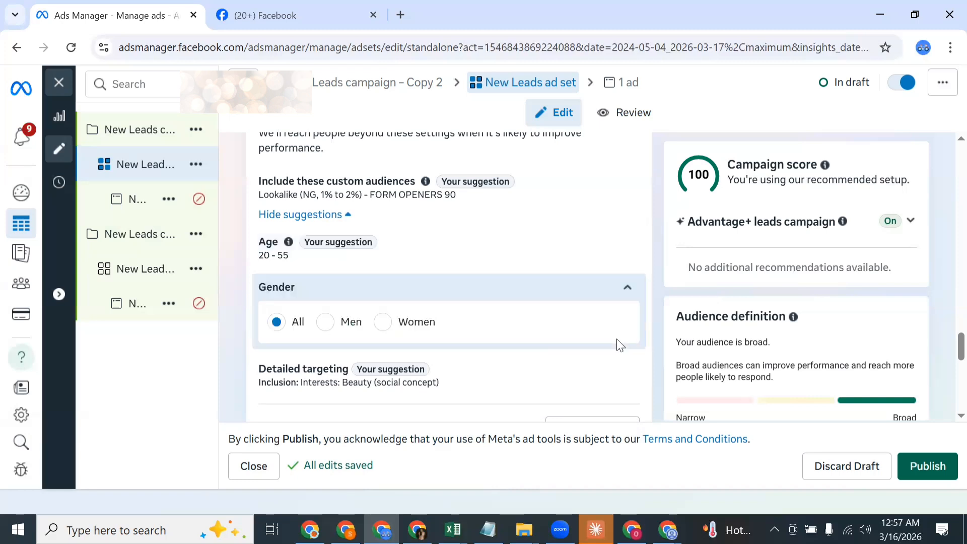
left_click(393, 324)
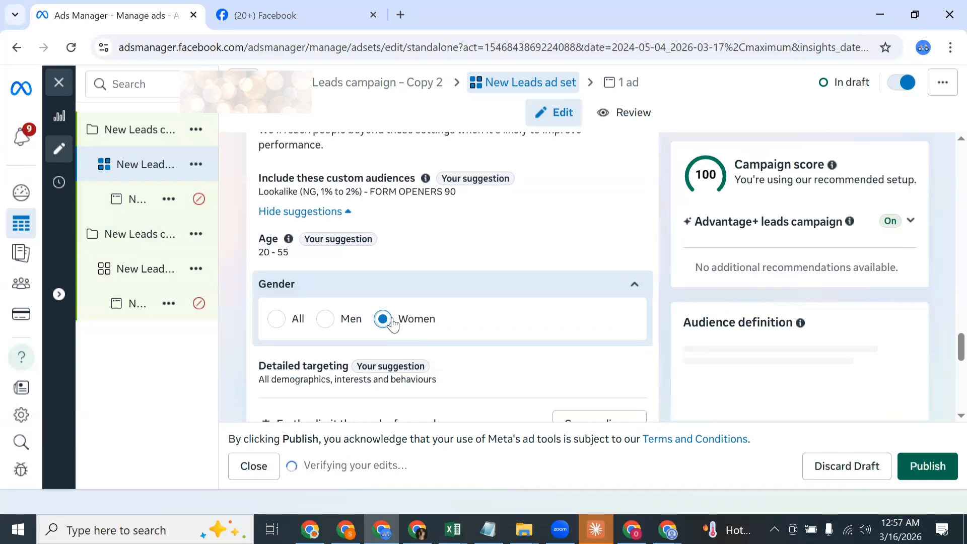
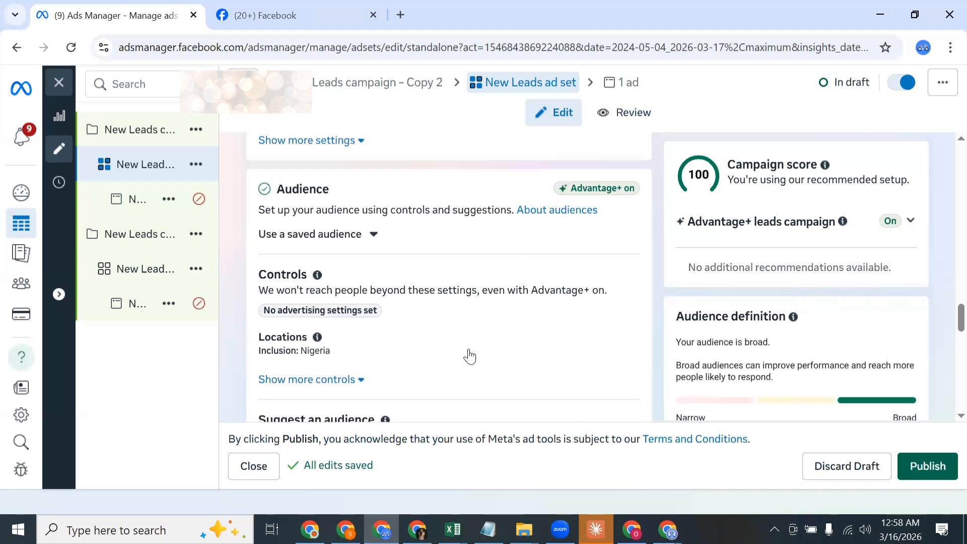
Step: In the Copy 2 campaign's ad set, search for LAGOS and replace the Nigeria audience location with Lagos, Nigeria (County)
scroll(470, 356, "down", 1)
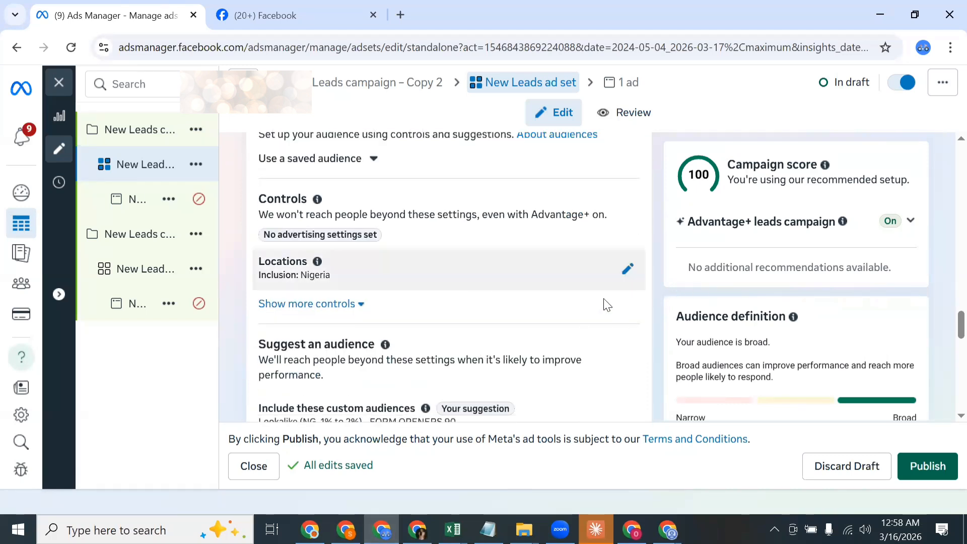
left_click(630, 270)
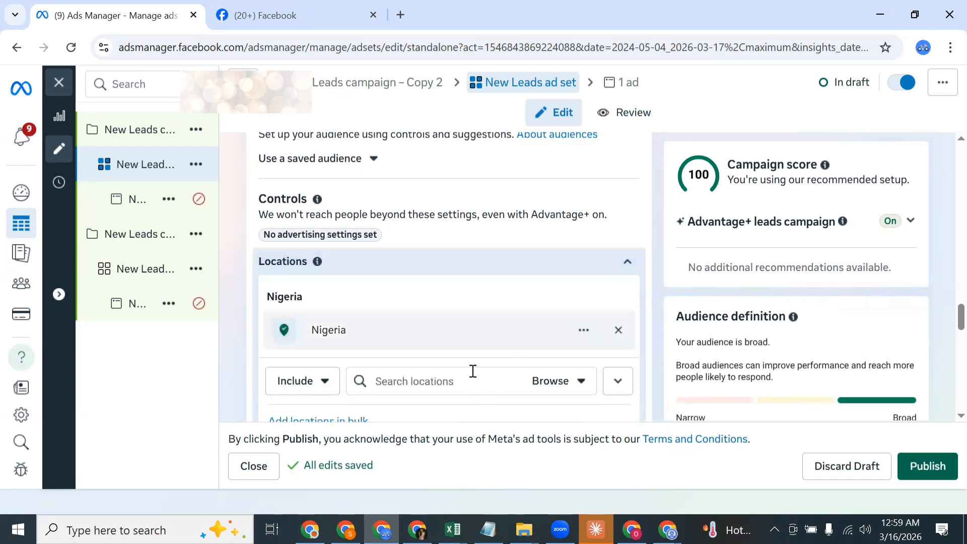
left_click(473, 371)
type("LAGI")
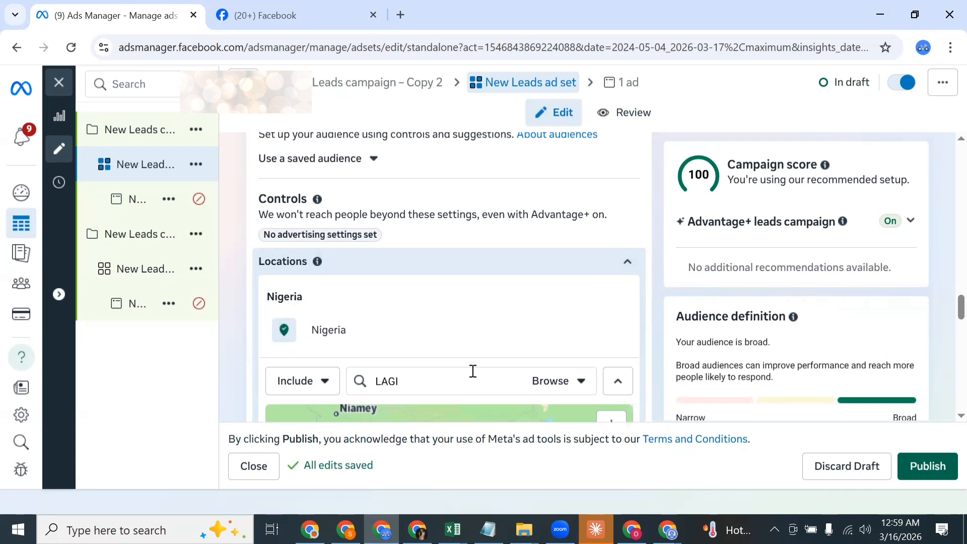
key("BackSpace")
type("P")
key("BackSpace")
type("OS")
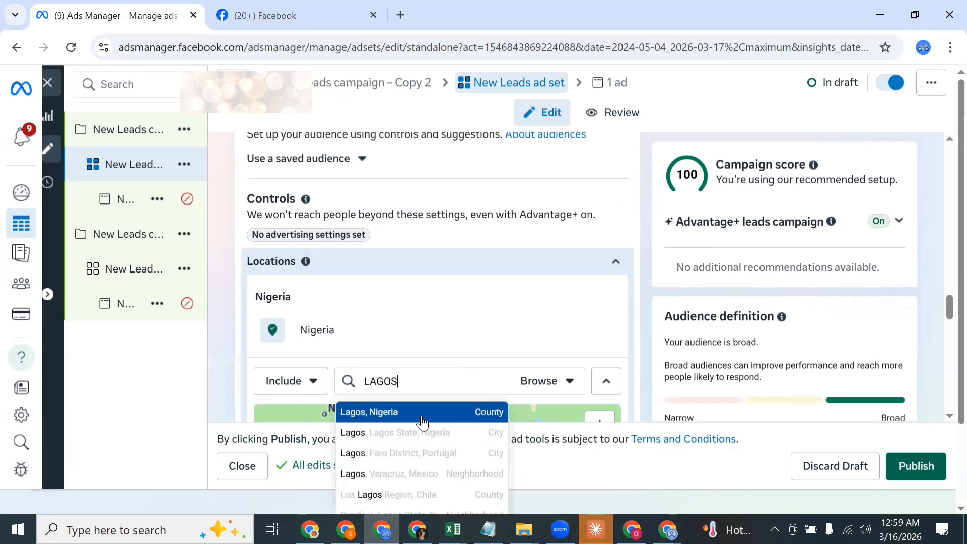
left_click(422, 412)
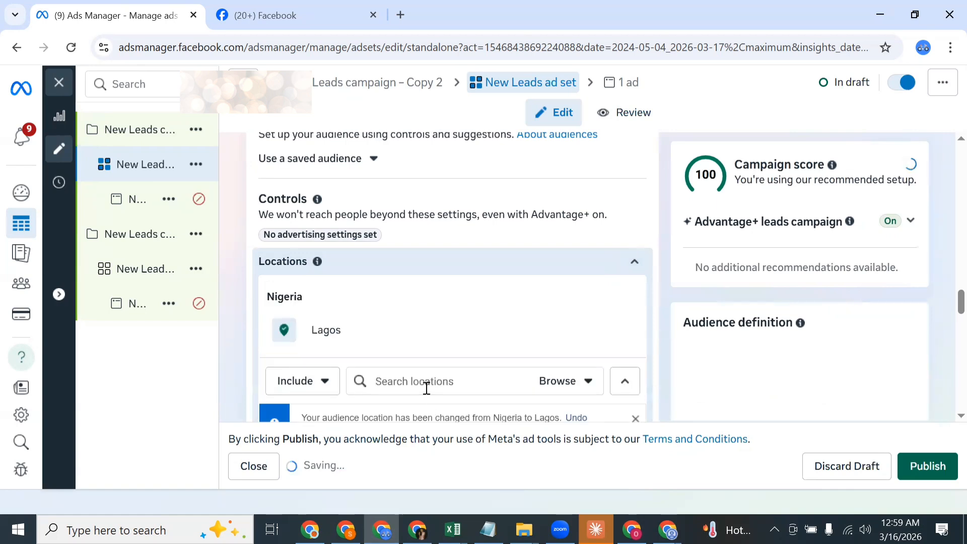
Step: Add Abuja, Federal Capital Territory (City) and Rivers State, Nigeria (County) to the included locations alongside Lagos
type("ABUJA")
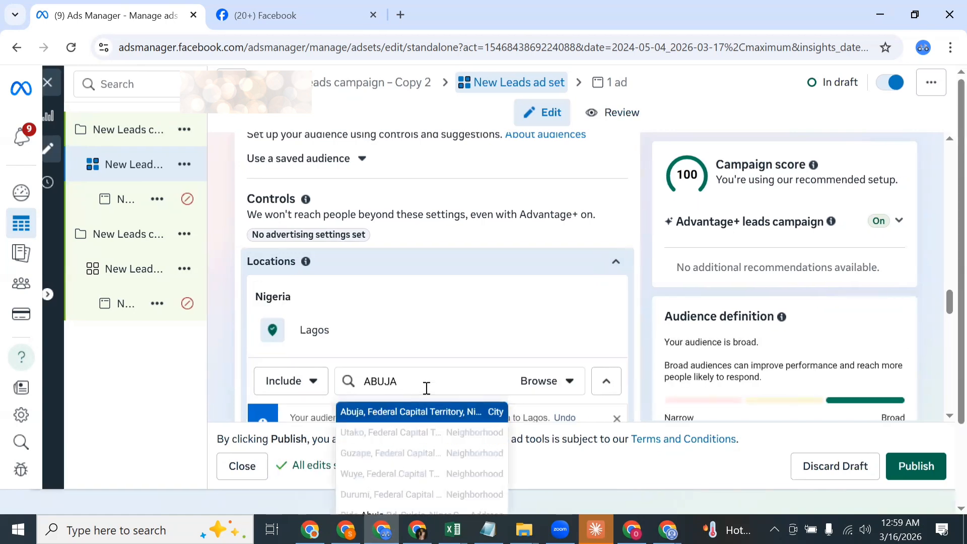
left_click(435, 413)
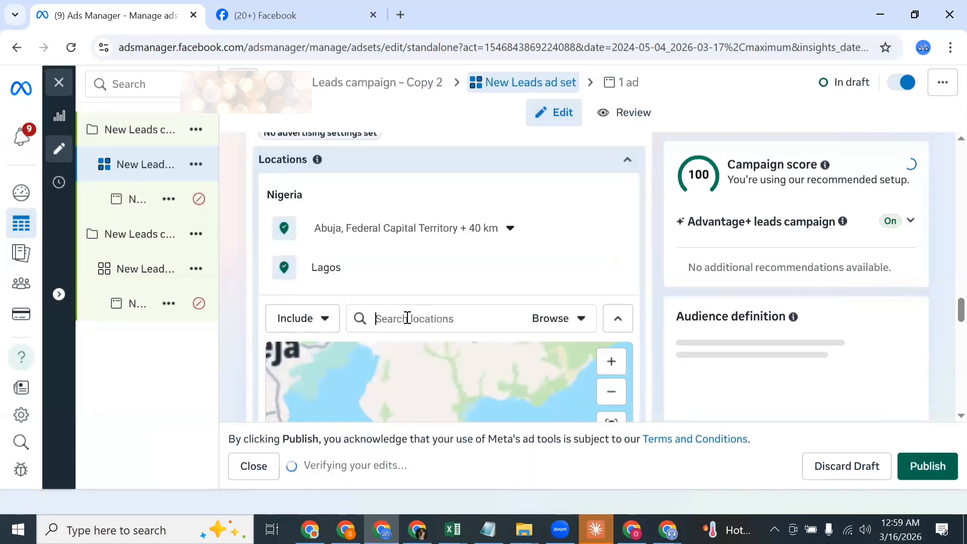
type("RI")
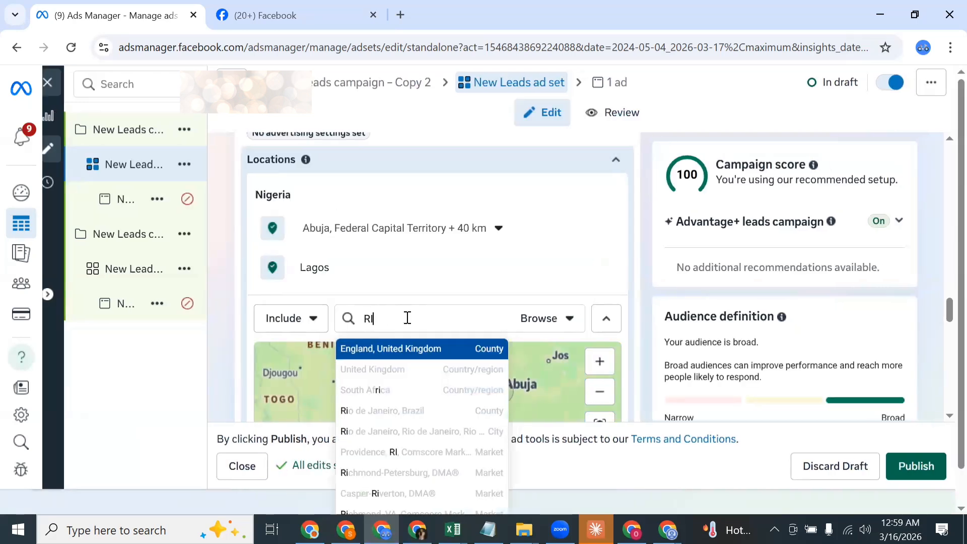
type("VERS")
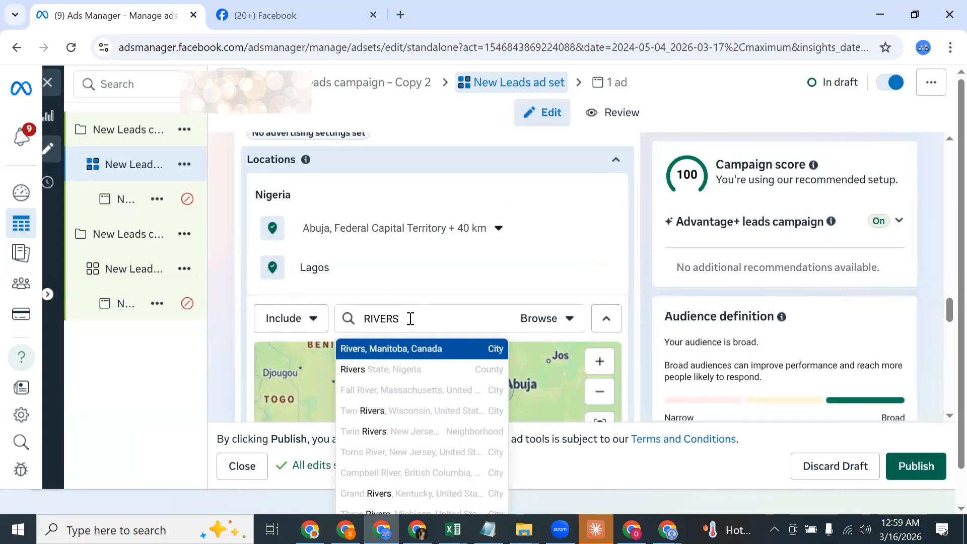
right_click(411, 318)
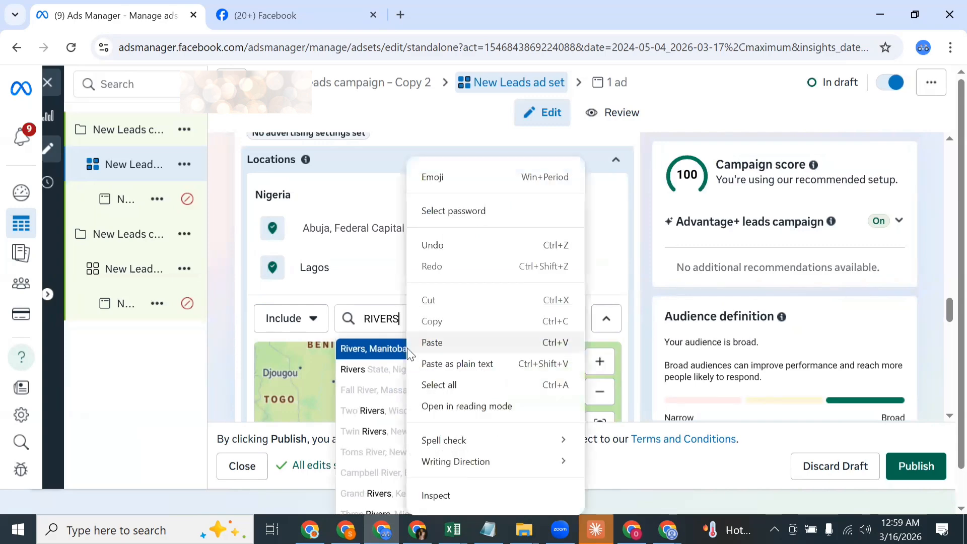
left_click(366, 373)
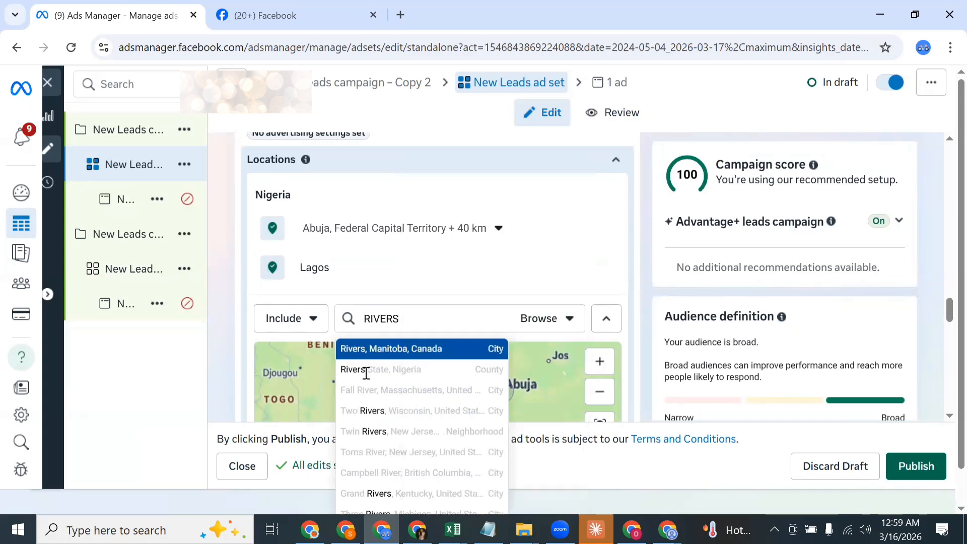
left_click(383, 369)
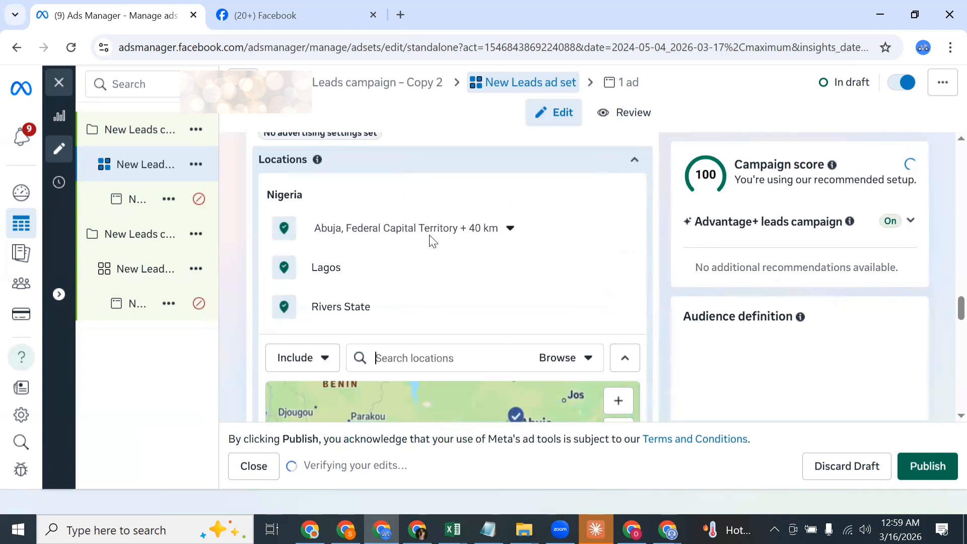
Step: Review the audience definition for the new locations, switch to the Canva slide on horizontal scaling examples, and return to Ads Manager
scroll(454, 251, "up", 1)
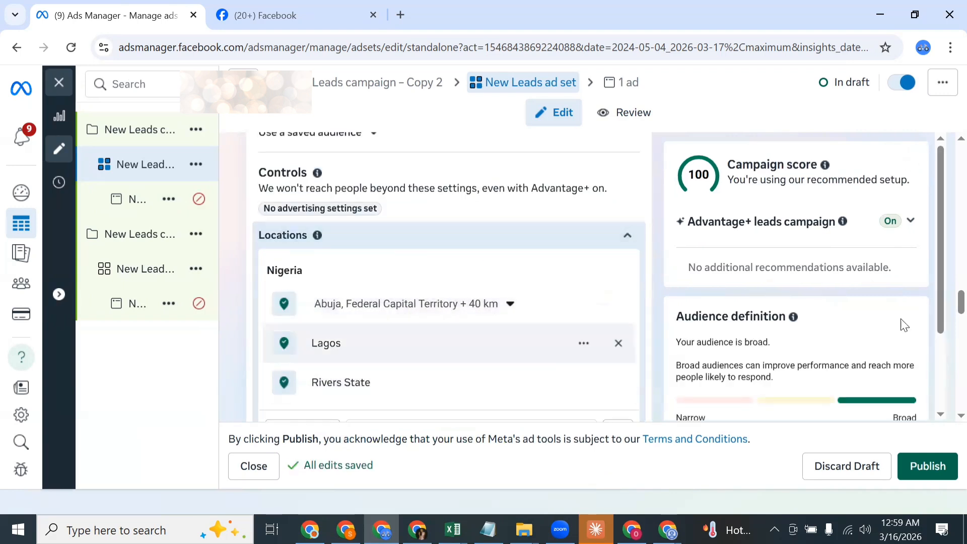
scroll(937, 319, "down", 3)
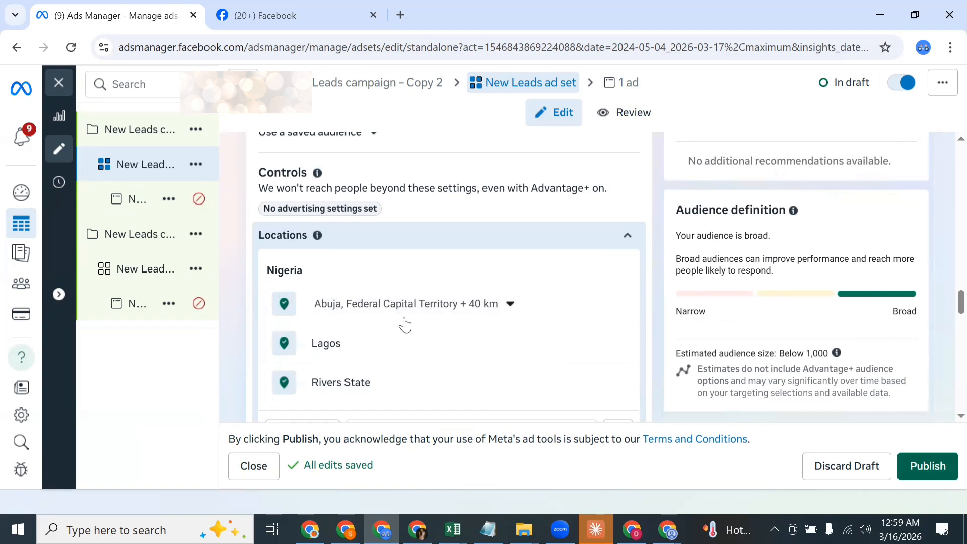
scroll(406, 325, "up", 3)
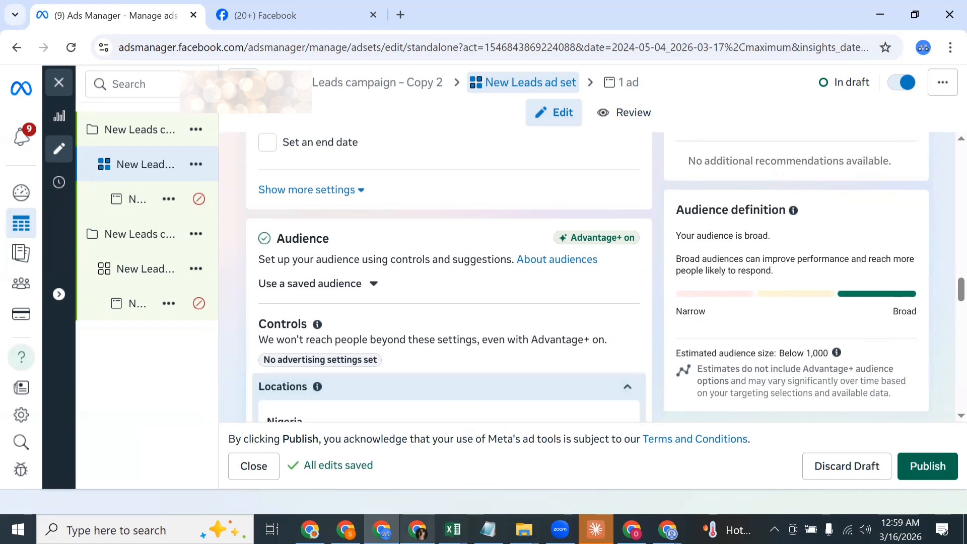
left_click(418, 529)
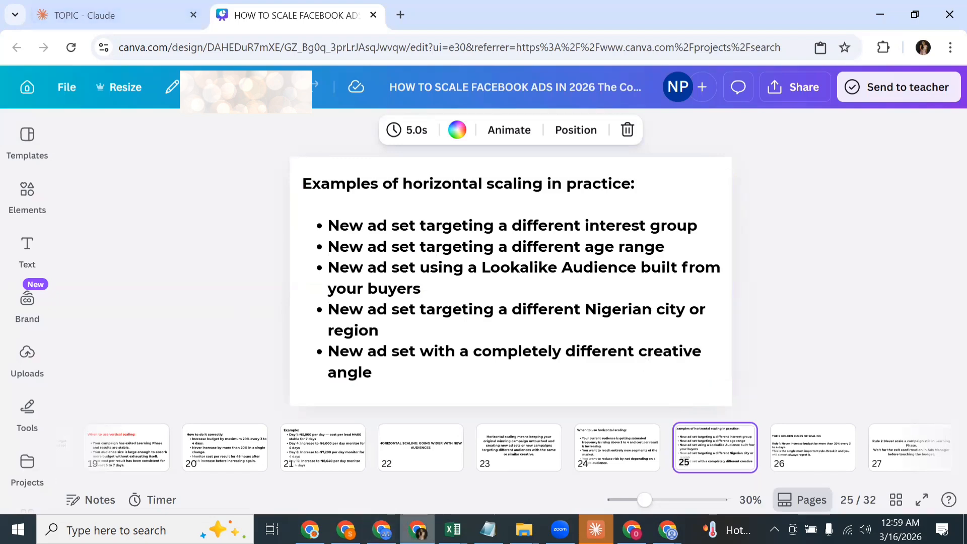
left_click(382, 529)
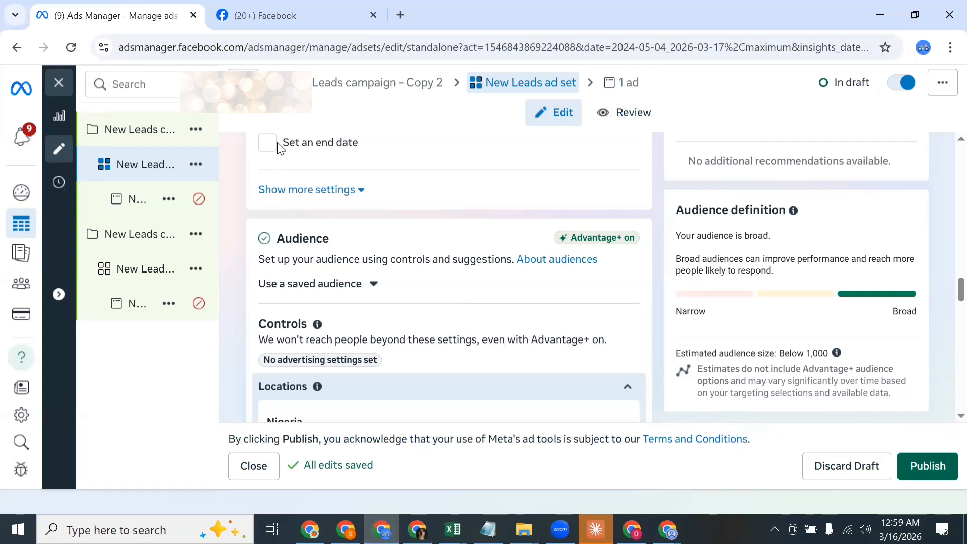
Step: Open the Copy 2 campaign's ad and set up its creative as a video ad using the first 720 × 1280 account video
left_click(158, 204)
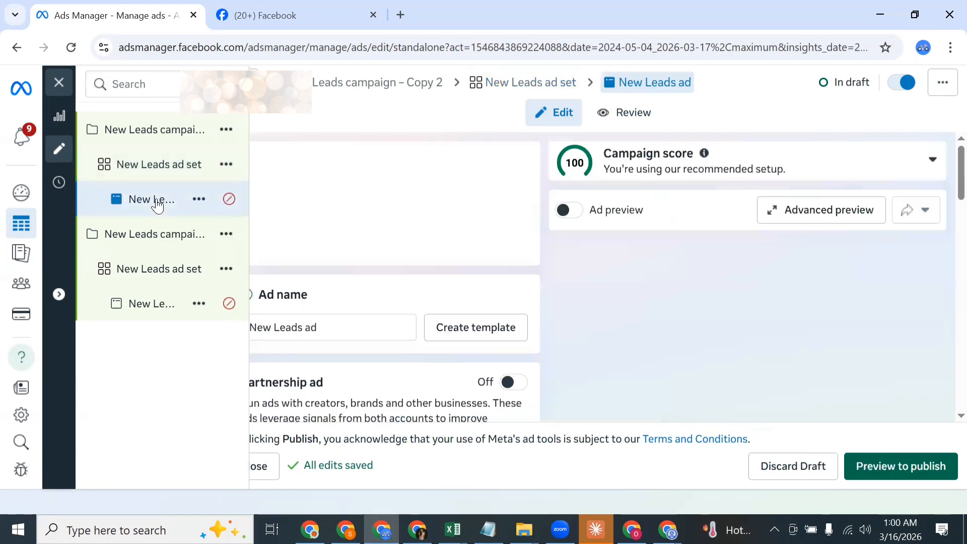
scroll(478, 300, "down", 3)
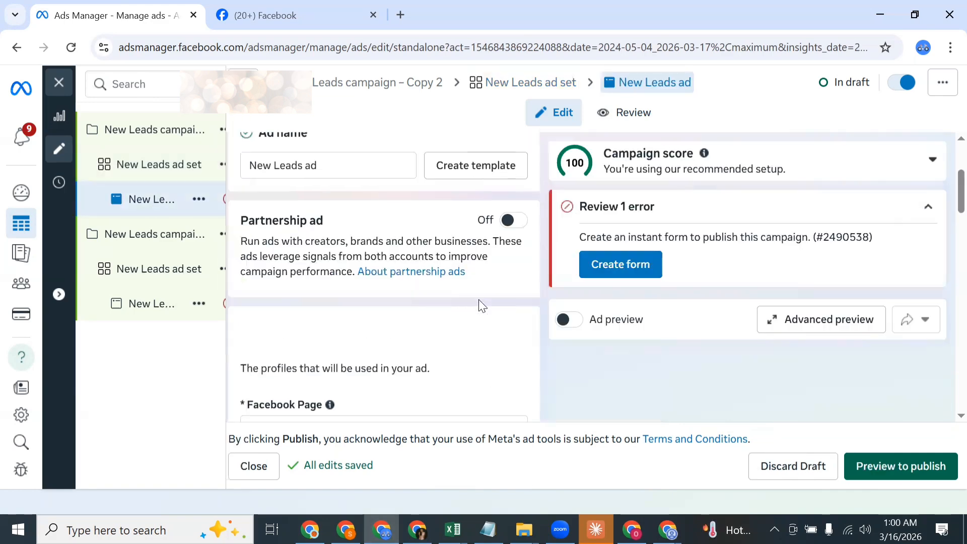
scroll(479, 302, "down", 10)
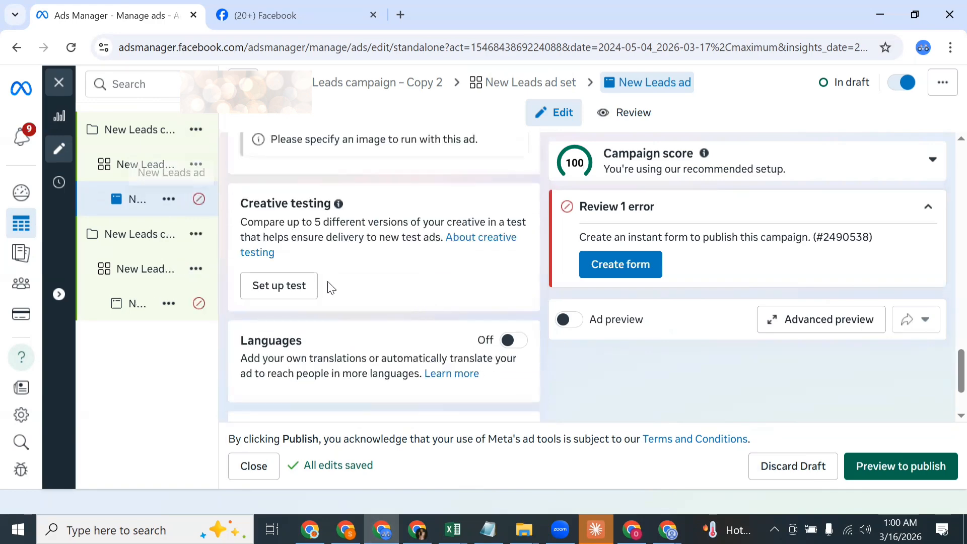
scroll(330, 287, "down", 2)
scroll(330, 288, "up", 4)
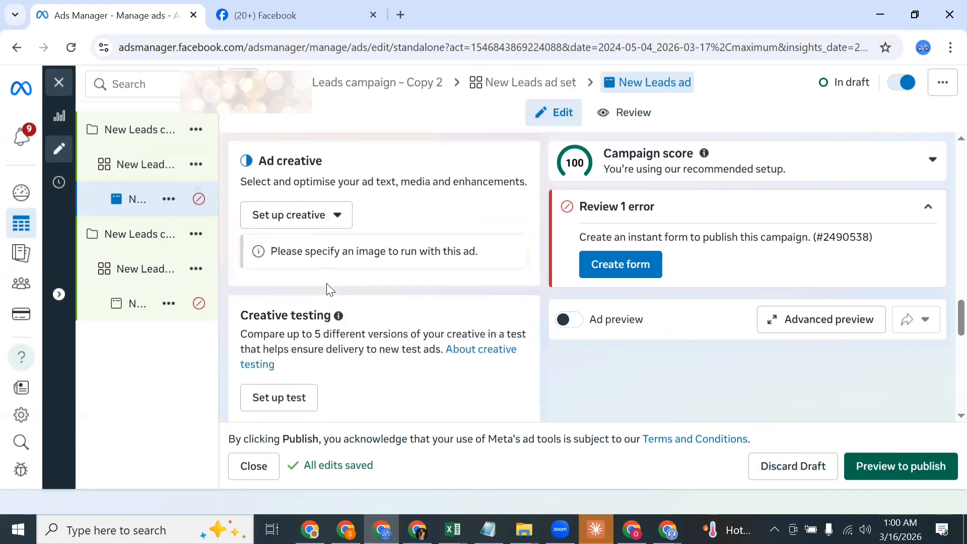
scroll(328, 285, "down", 3)
scroll(329, 285, "up", 4)
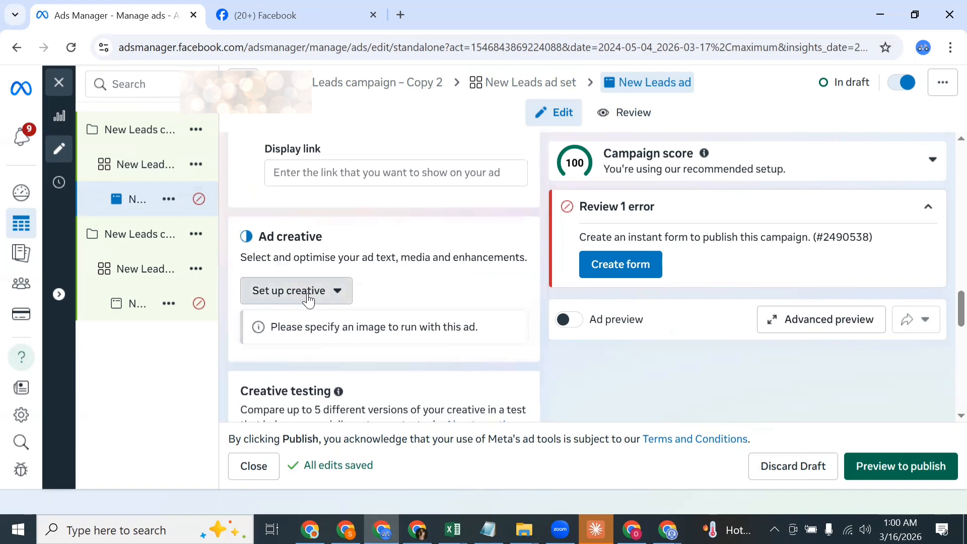
left_click(308, 297)
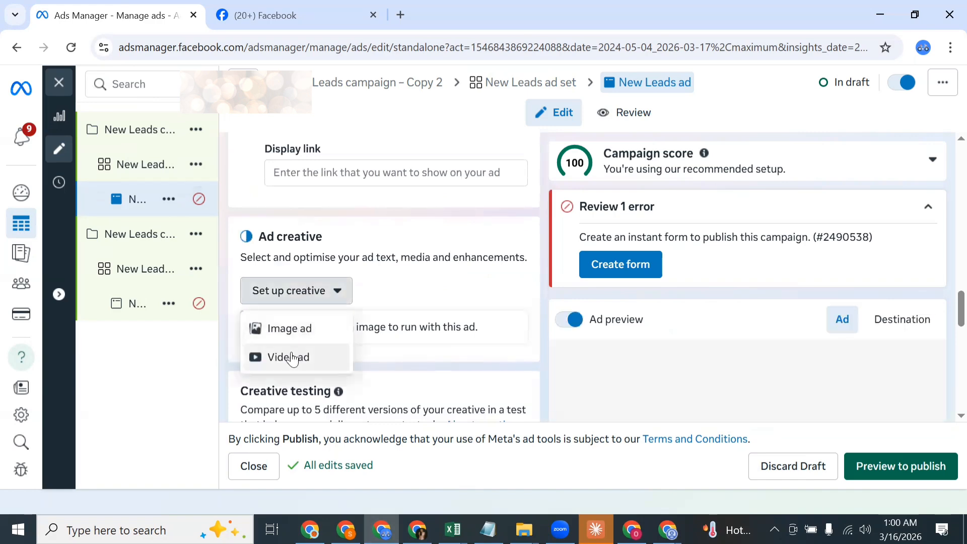
left_click(292, 358)
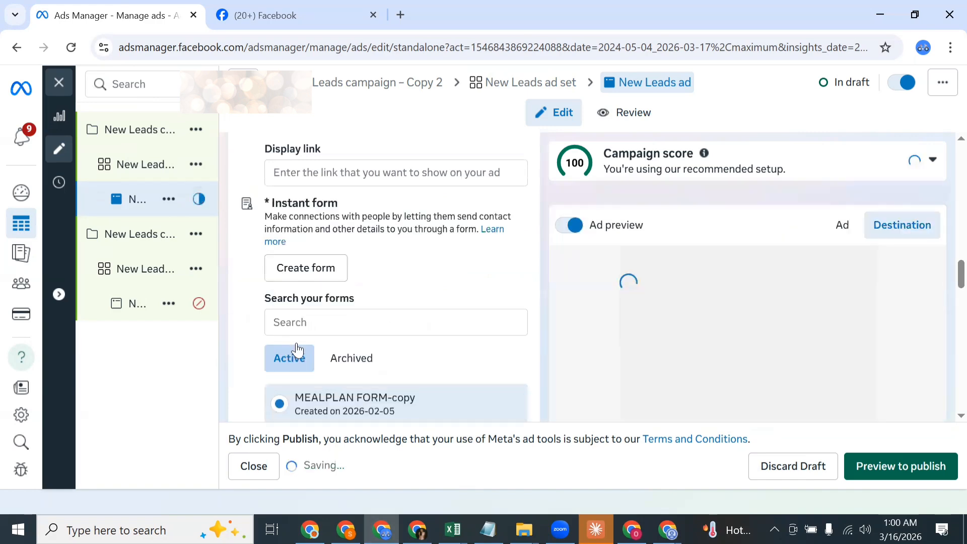
scroll(320, 317, "down", 15)
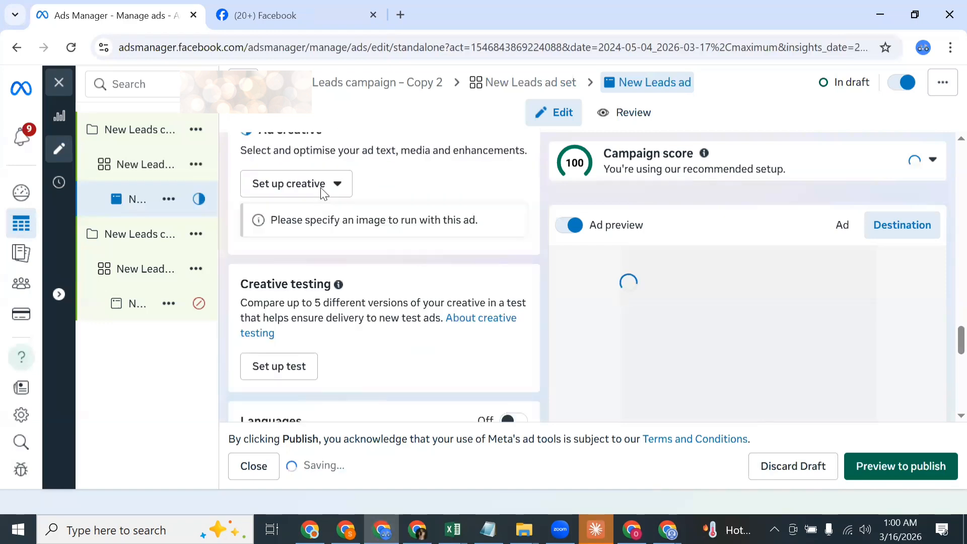
left_click(320, 188)
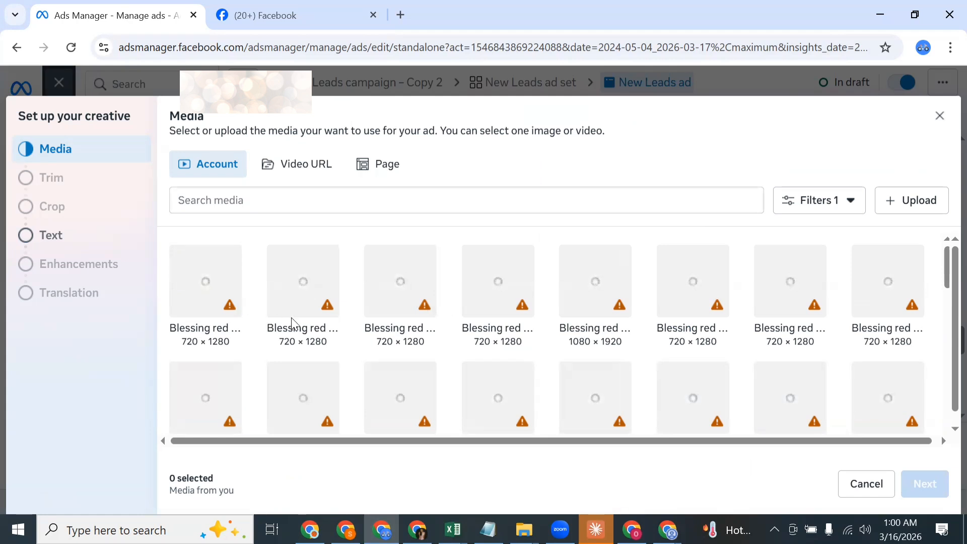
scroll(292, 324, "down", 2)
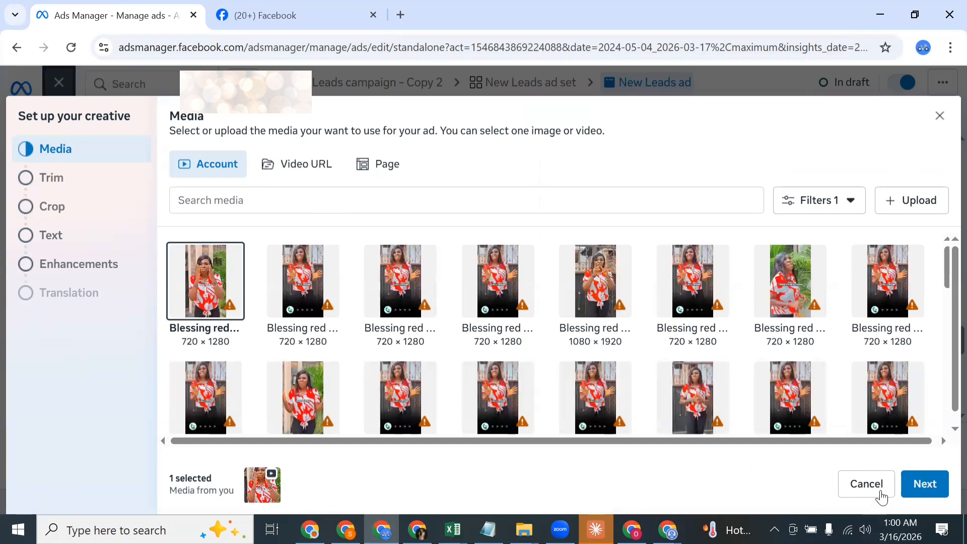
left_click(923, 483)
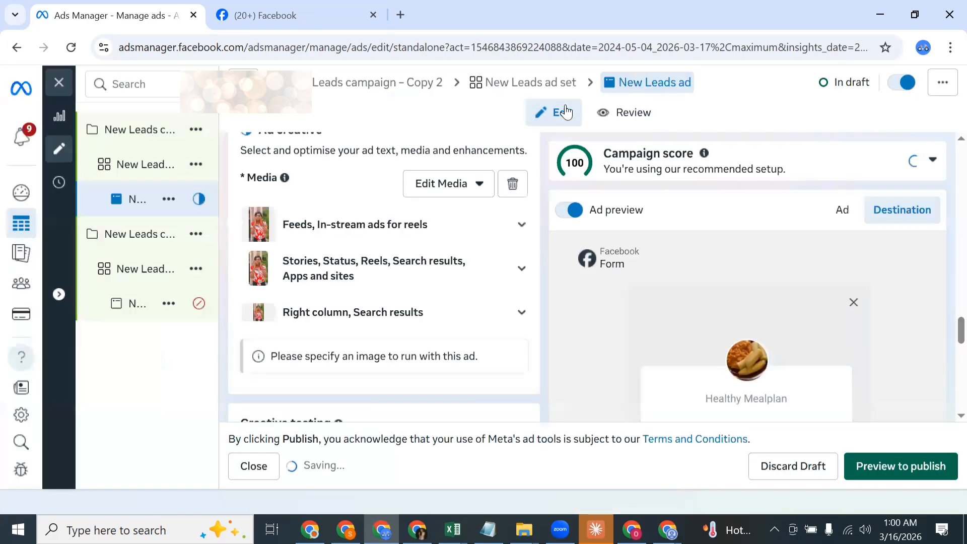
Step: Look through the Copy 2 ad's tracking, call to action, instant form, destination, identity, format, media and primary text settings
scroll(432, 277, "down", 3)
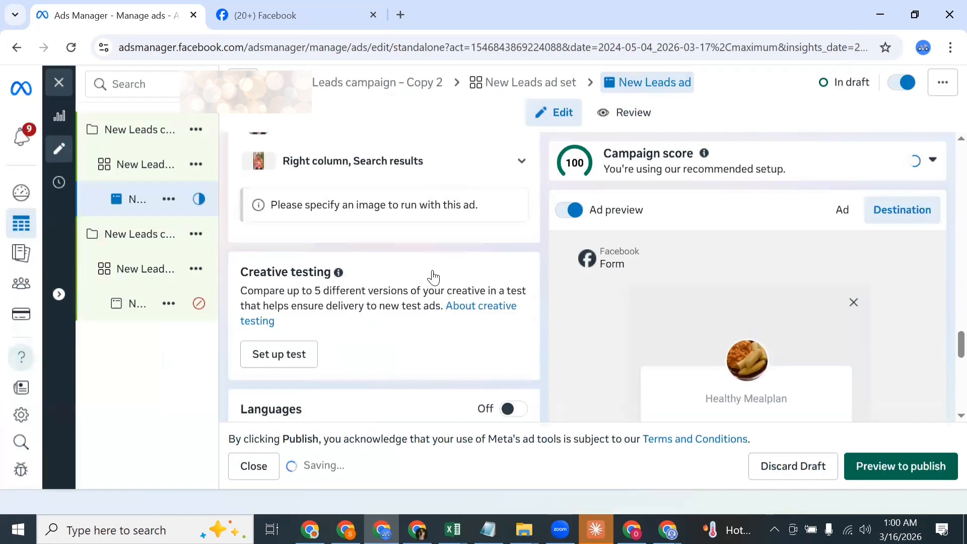
scroll(432, 276, "down", 6)
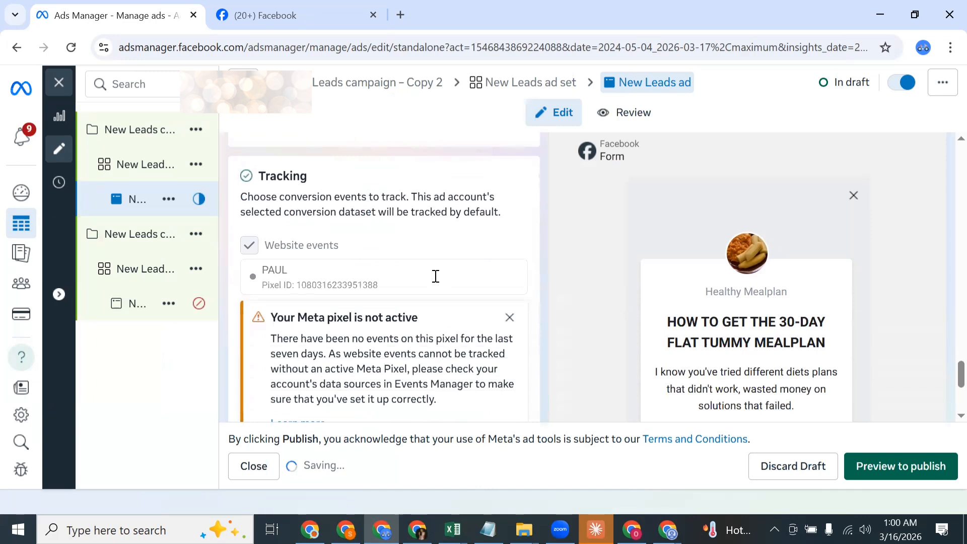
scroll(436, 276, "up", 2)
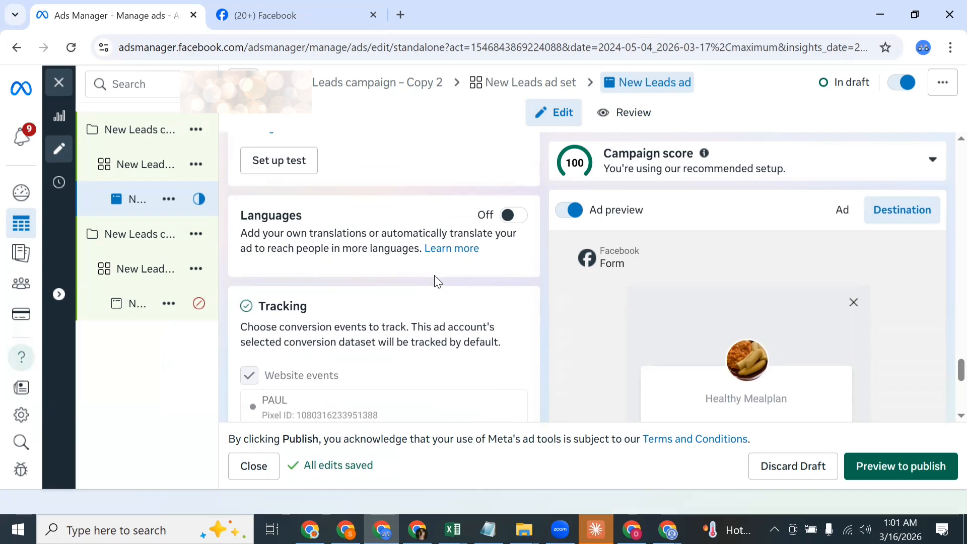
scroll(372, 343, "up", 5)
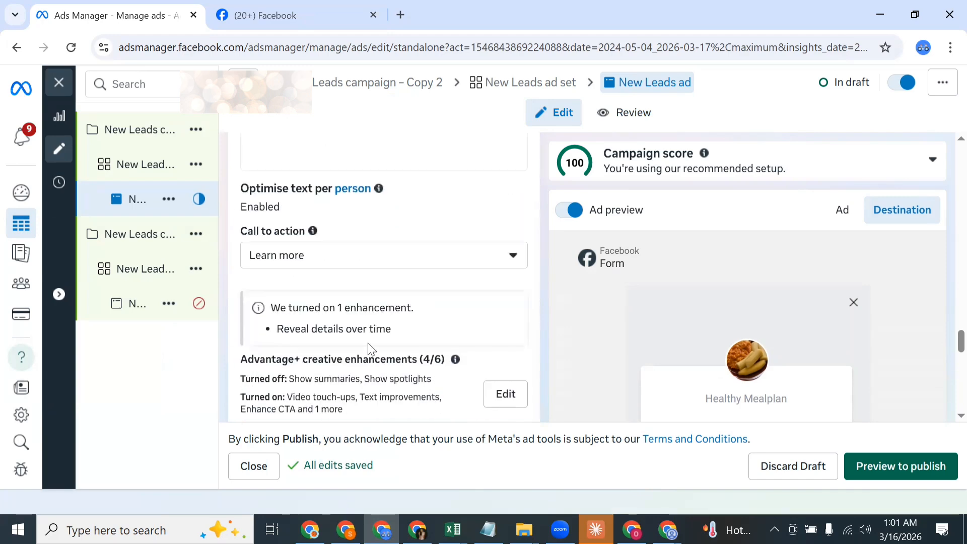
scroll(371, 349, "up", 5)
scroll(371, 347, "up", 10)
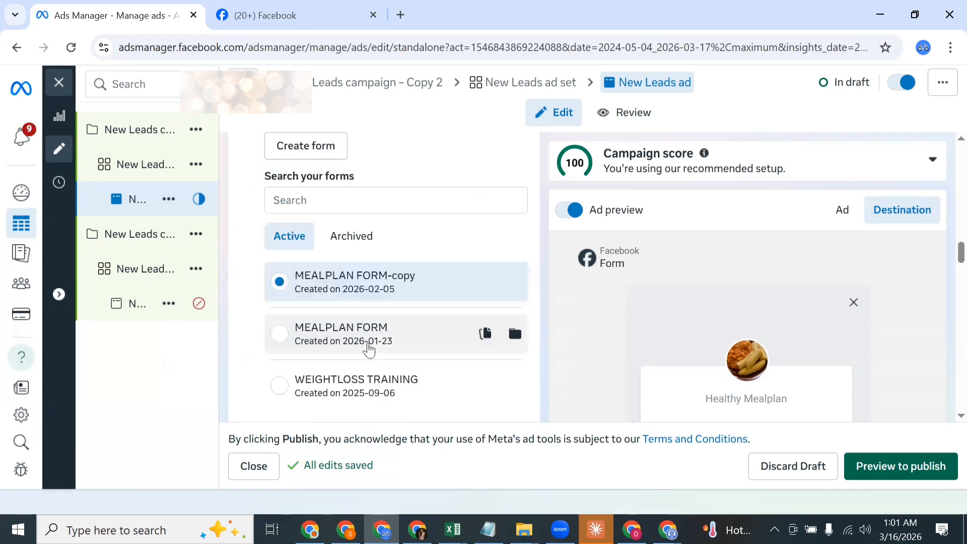
scroll(371, 350, "up", 5)
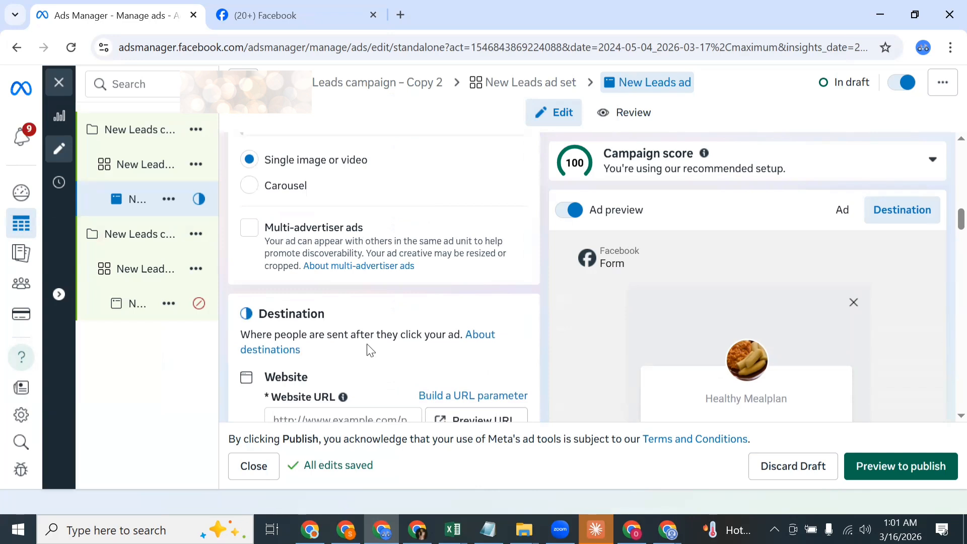
scroll(371, 349, "down", 3)
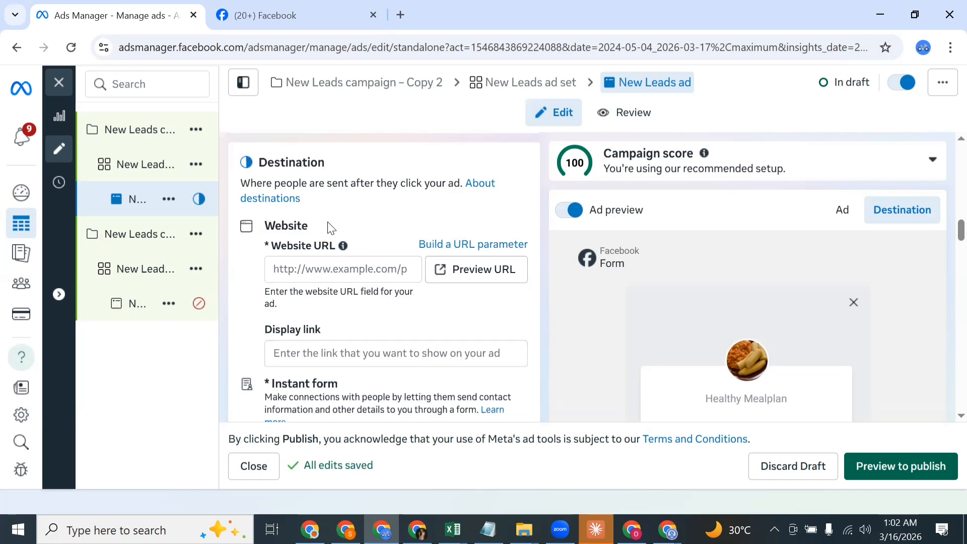
scroll(331, 228, "up", 10)
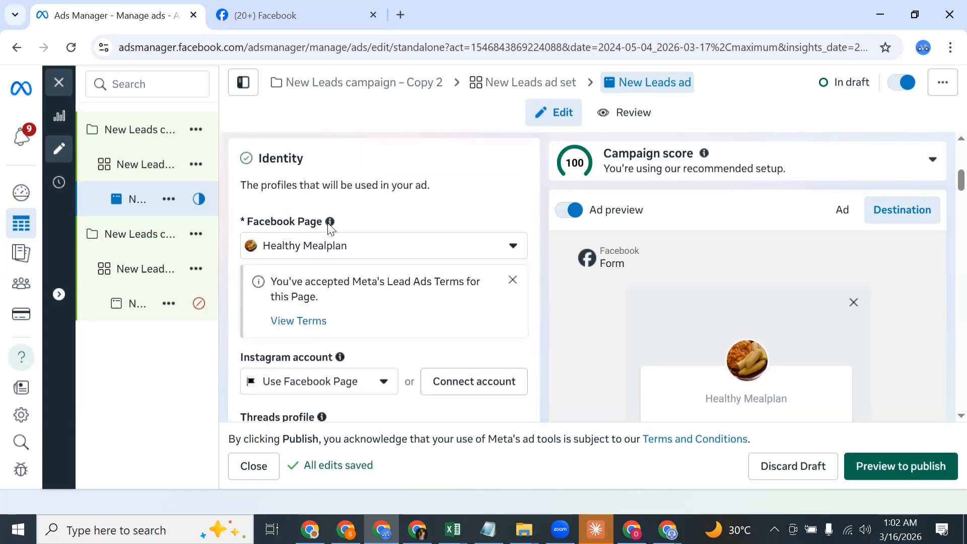
scroll(331, 228, "up", 3)
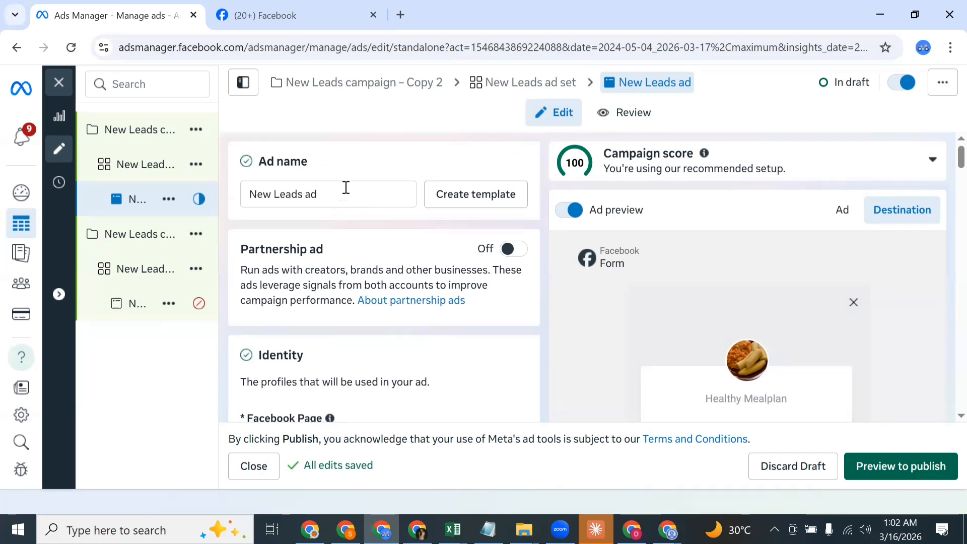
scroll(355, 164, "down", 15)
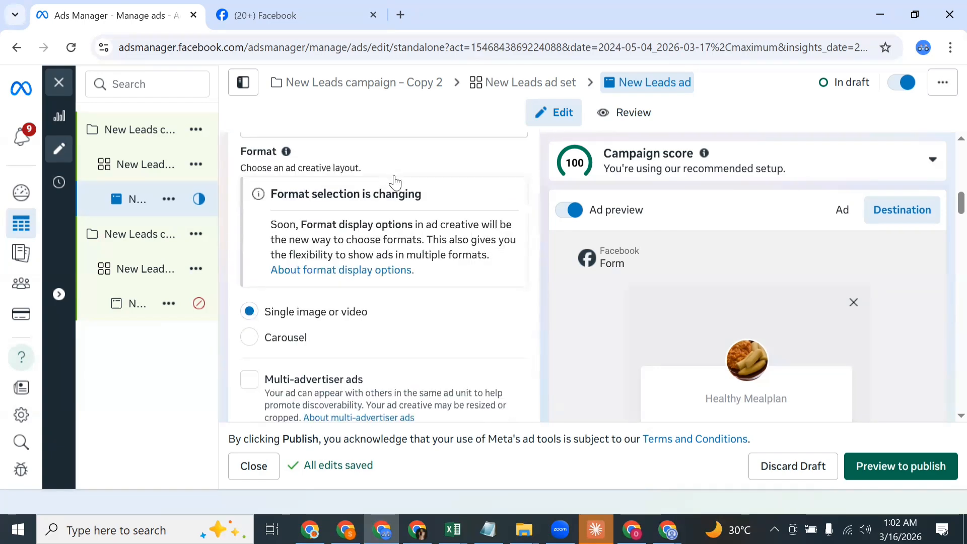
scroll(398, 182, "down", 5)
scroll(398, 184, "down", 5)
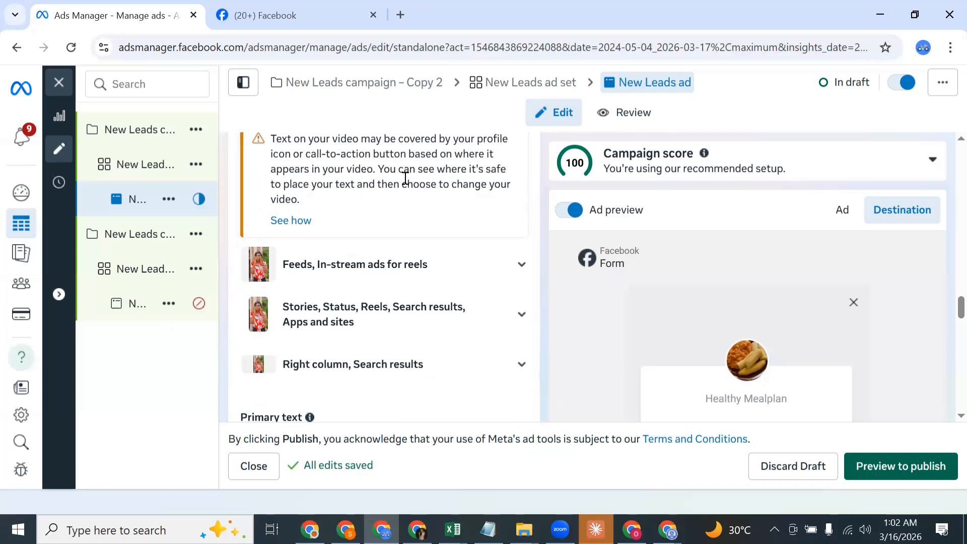
scroll(405, 179, "down", 3)
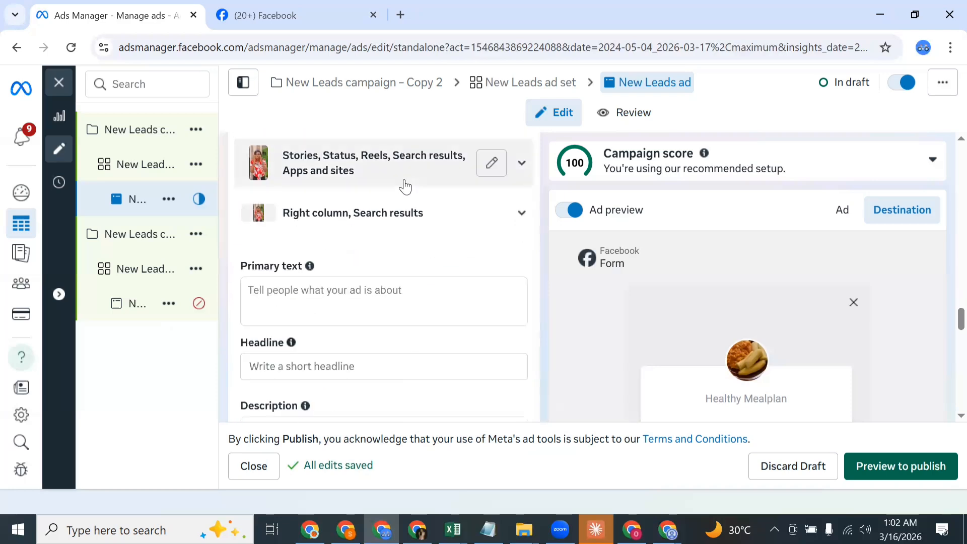